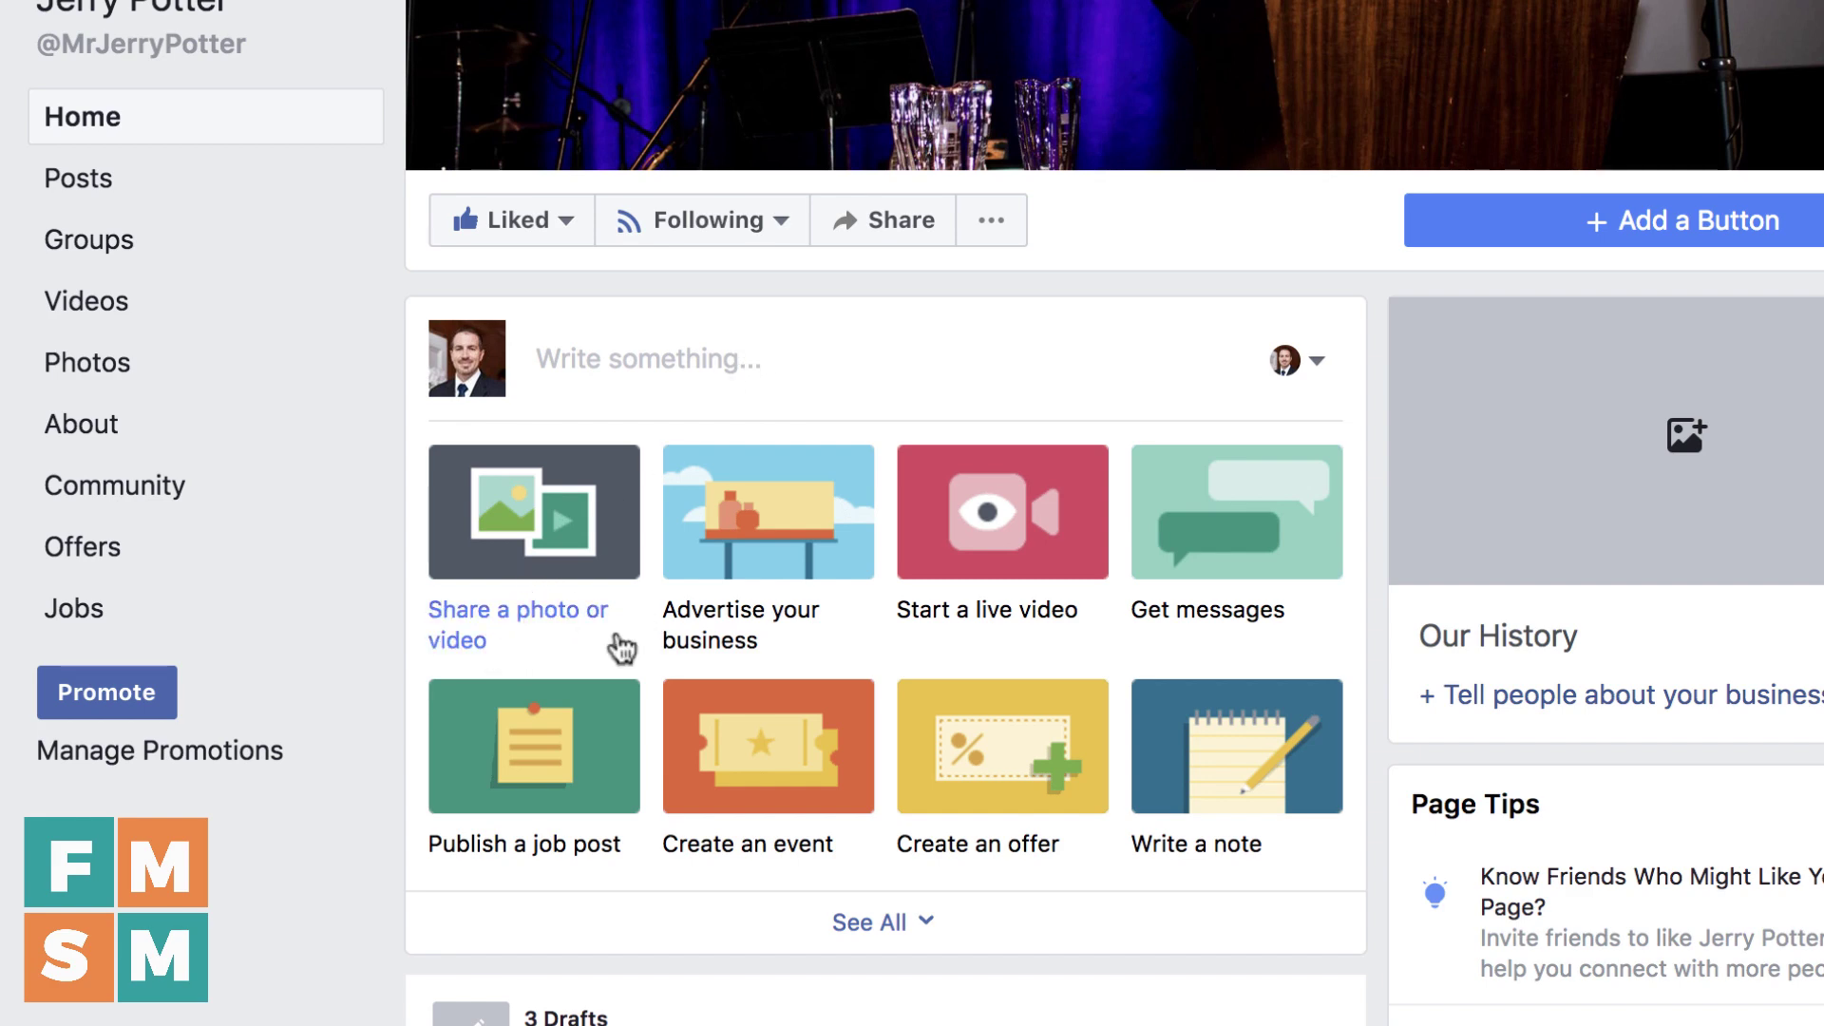
# - Create a Page post with the video attached and the text 'Uploading a video to Facebook? Here are some tips!'
pyautogui.click(737, 366)
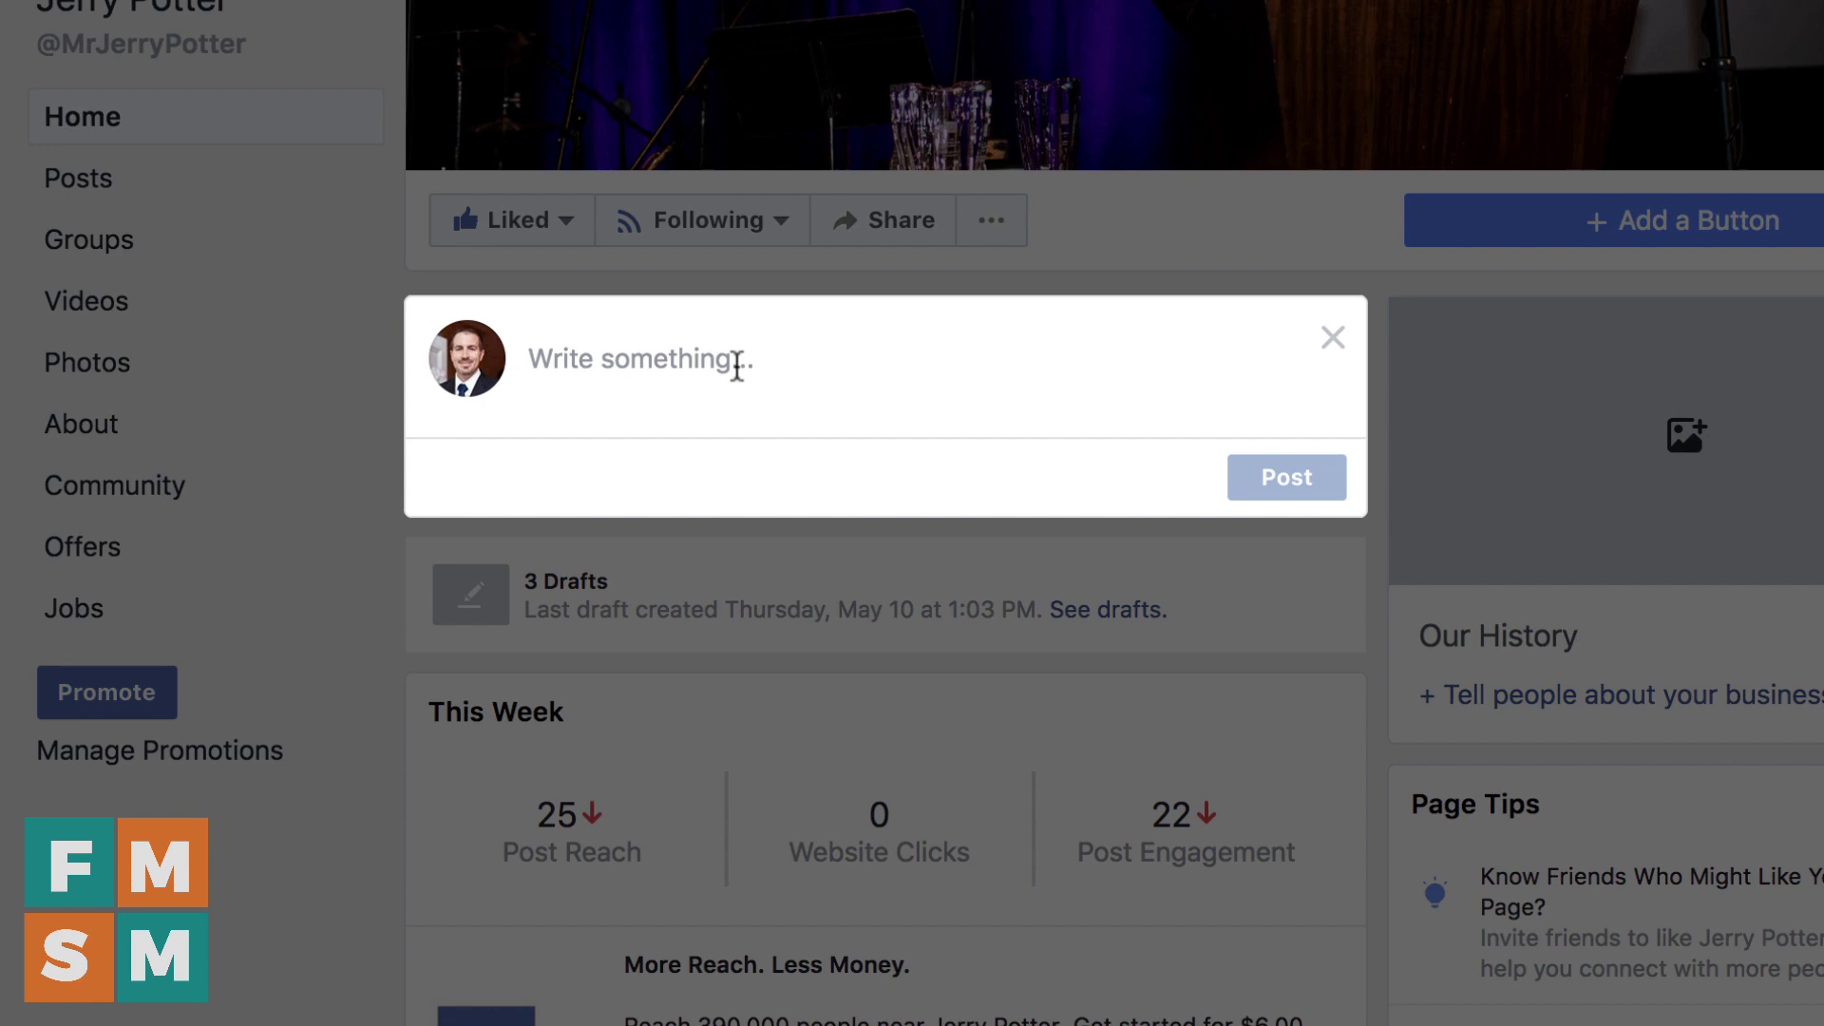
pyautogui.click(462, 549)
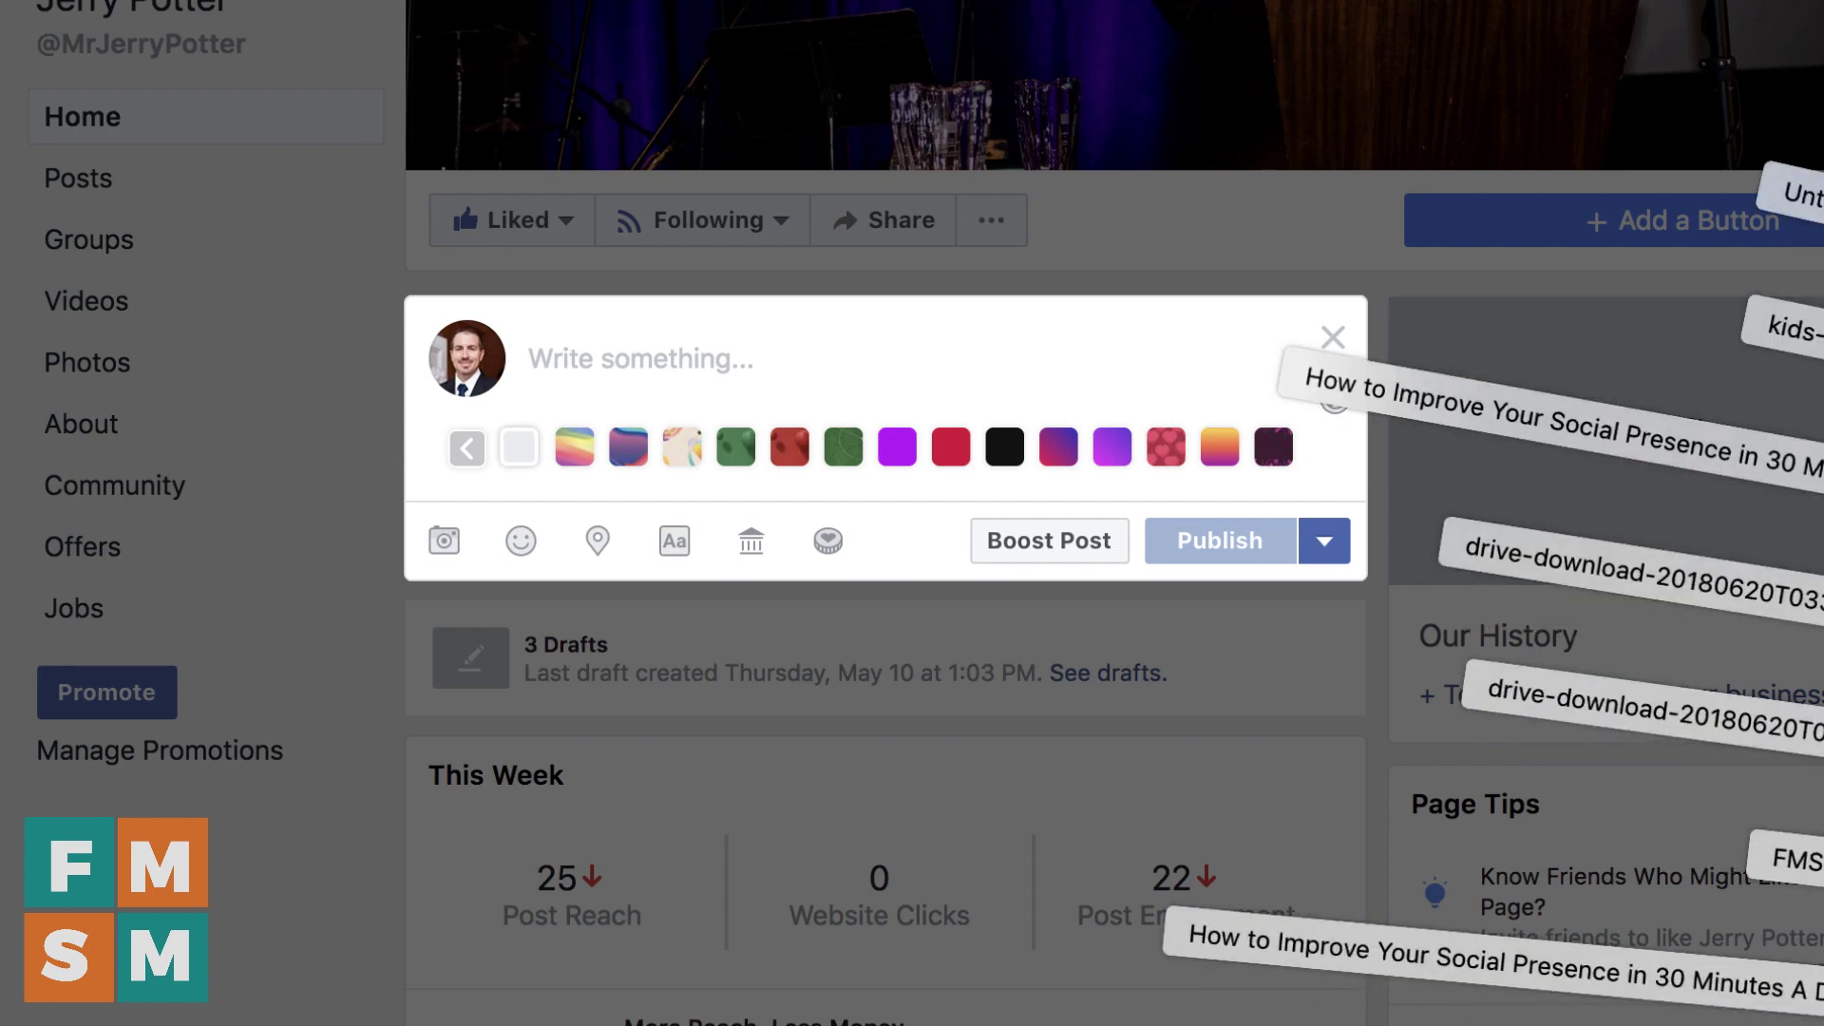
pyautogui.moveTo(1823, 418); pyautogui.dragTo(757, 389)
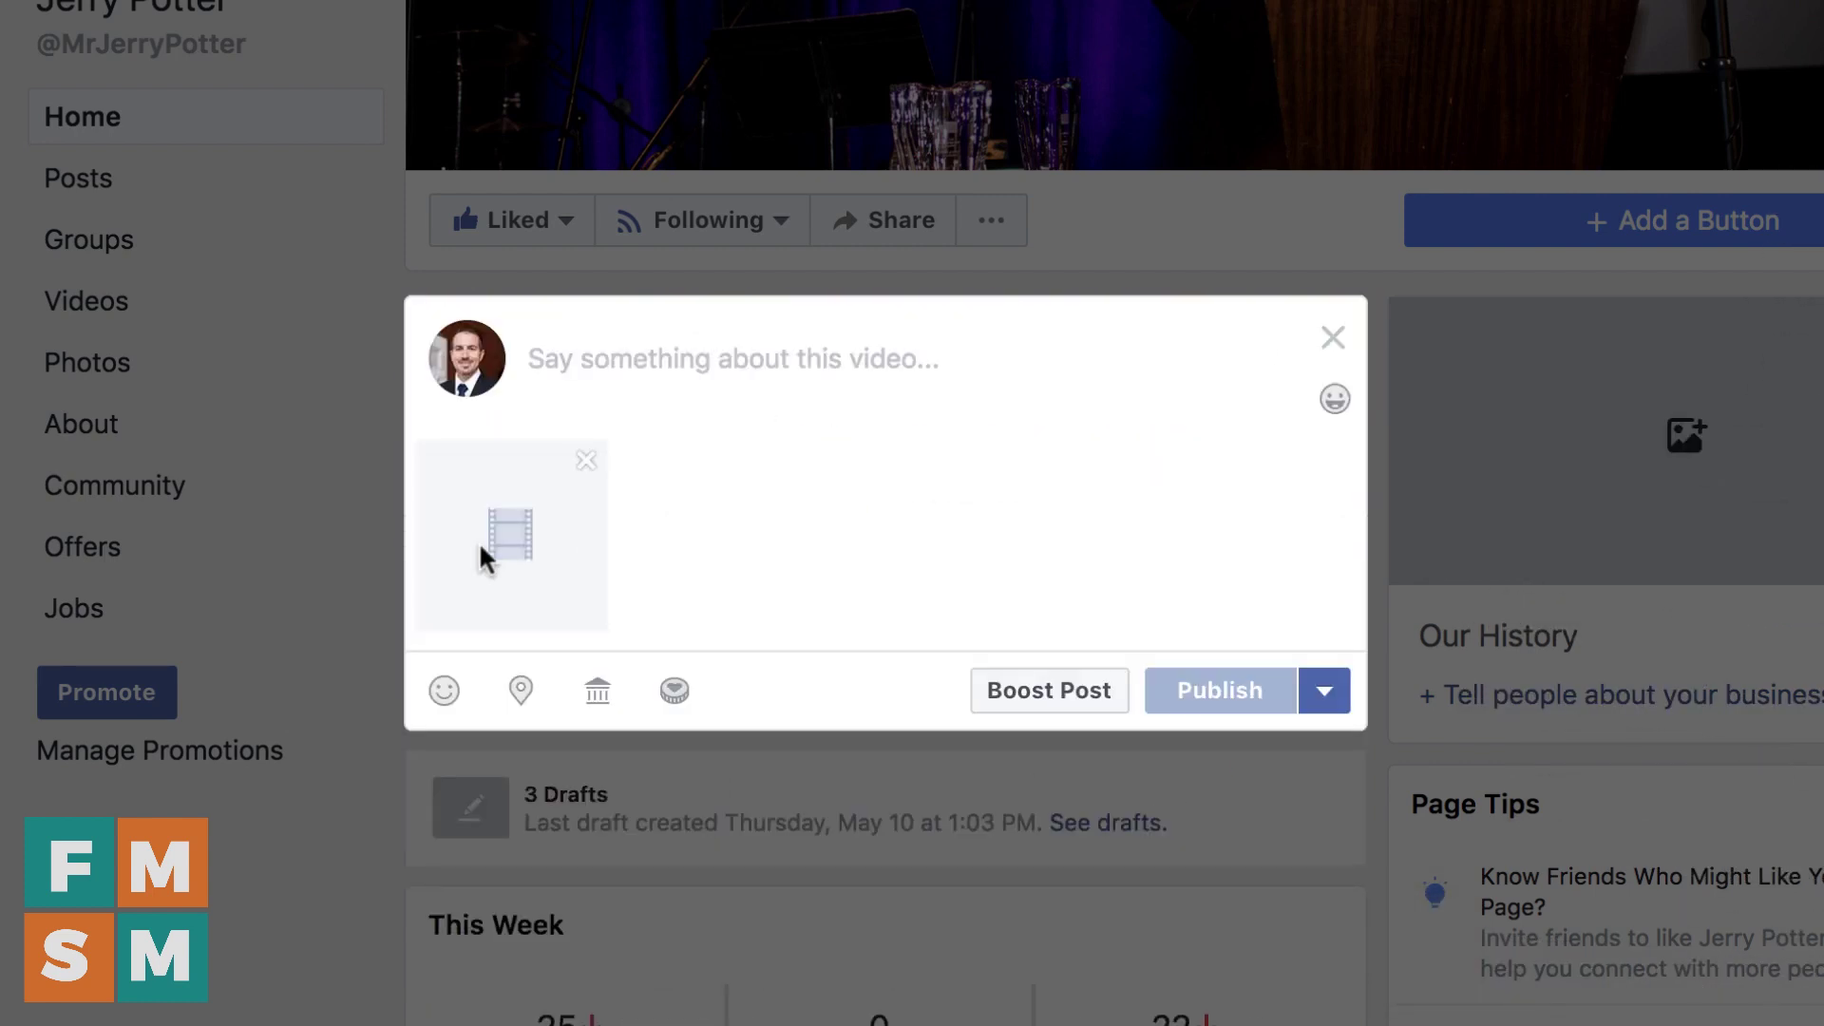
pyautogui.write('Uploading a video to Facebook? Here are some tips!')
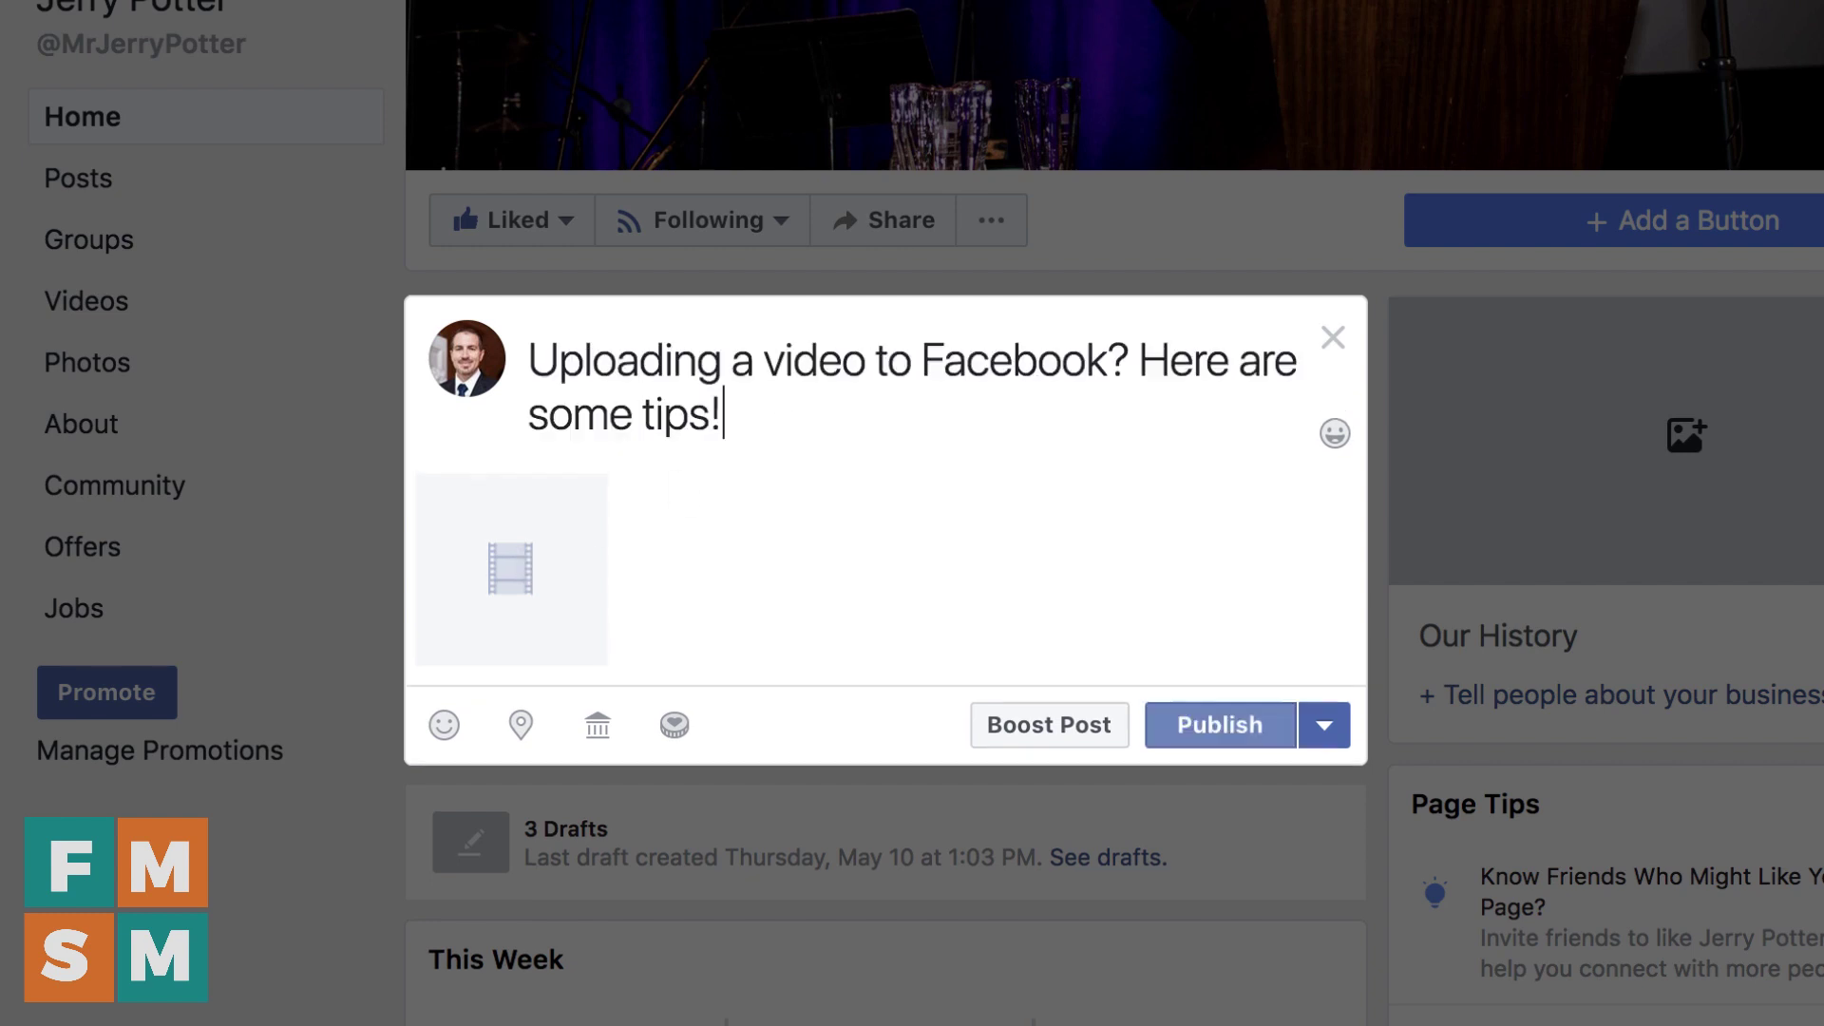
pyautogui.scroll(-1, 561, 526)
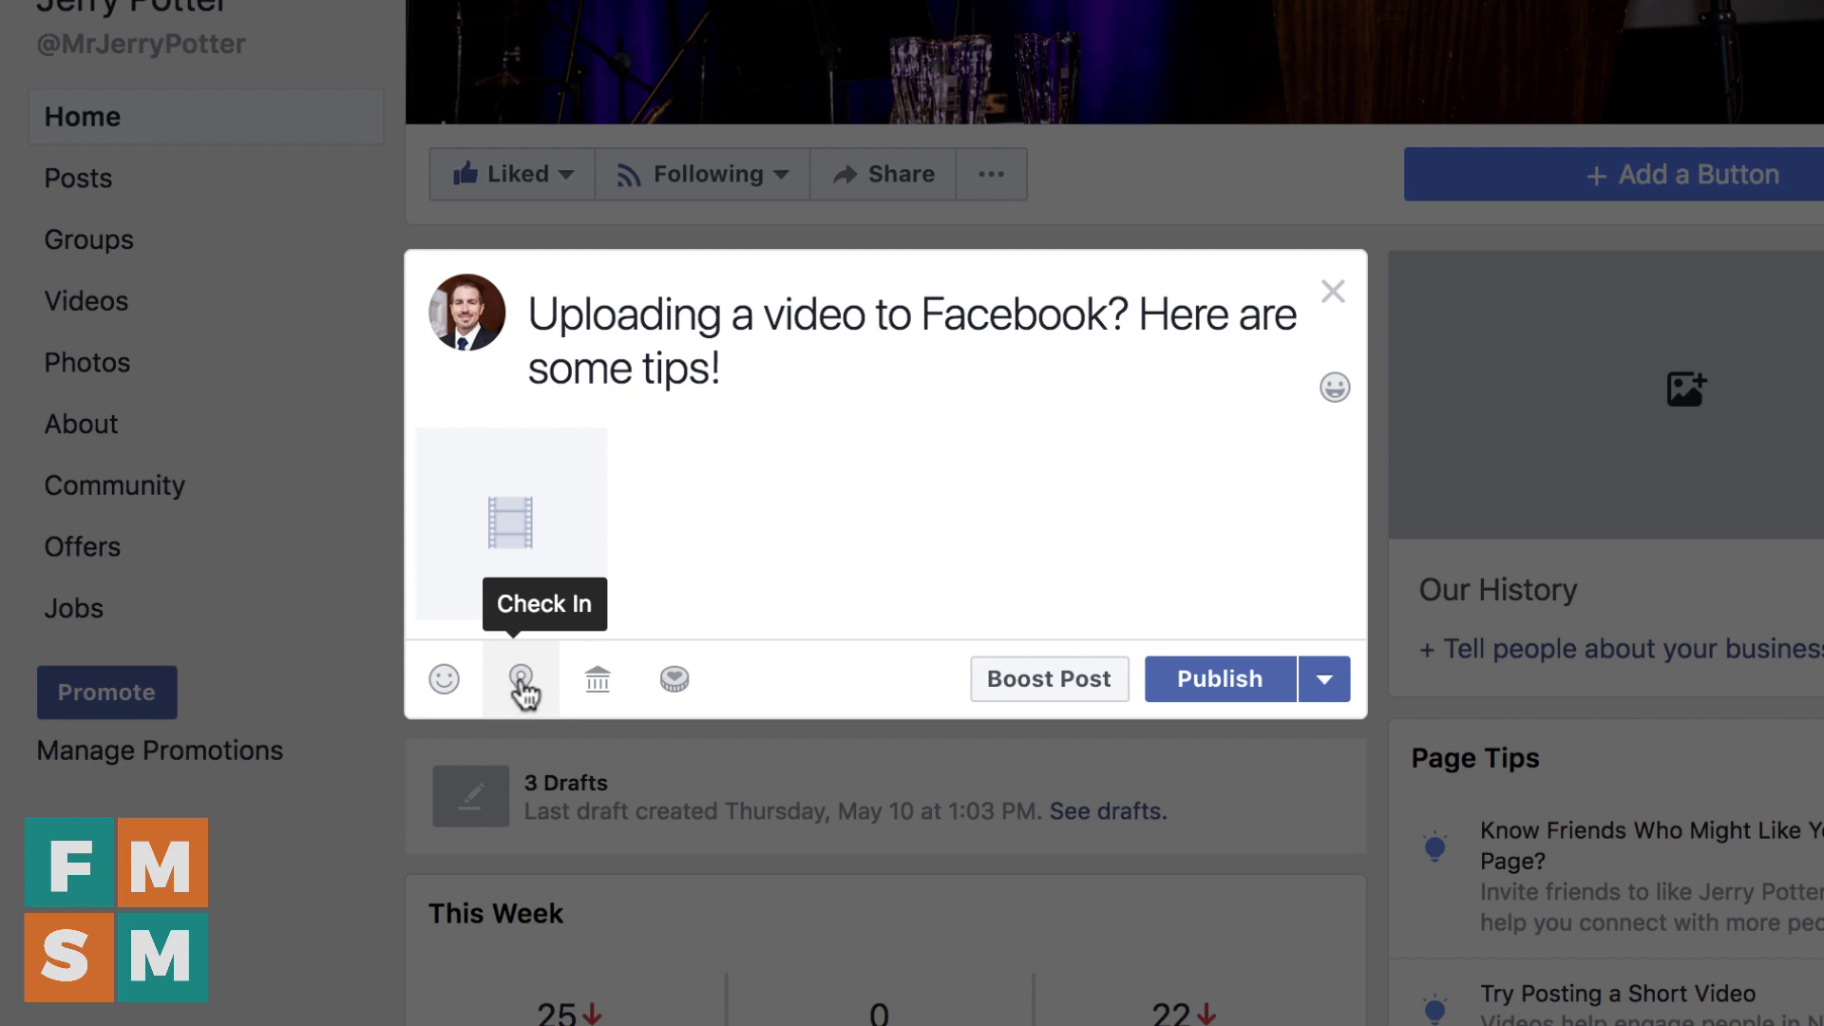
pyautogui.scroll(1, 951, 703)
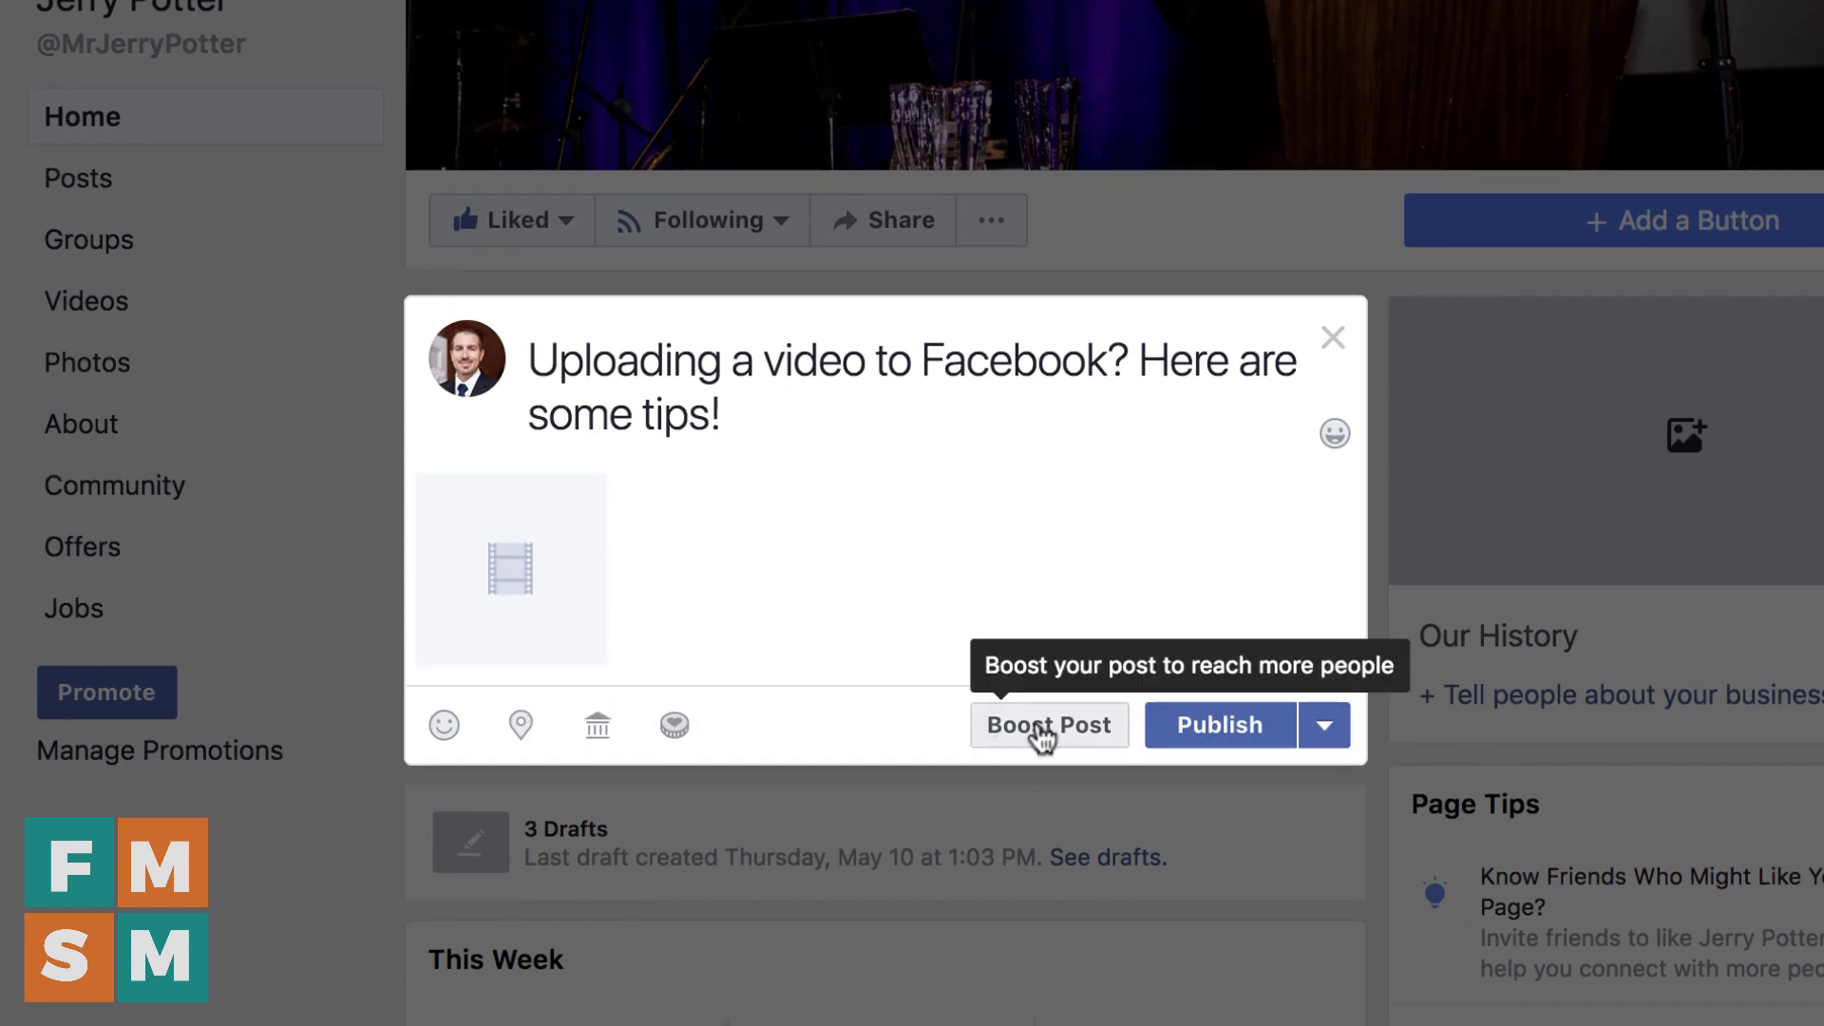
pyautogui.click(1327, 734)
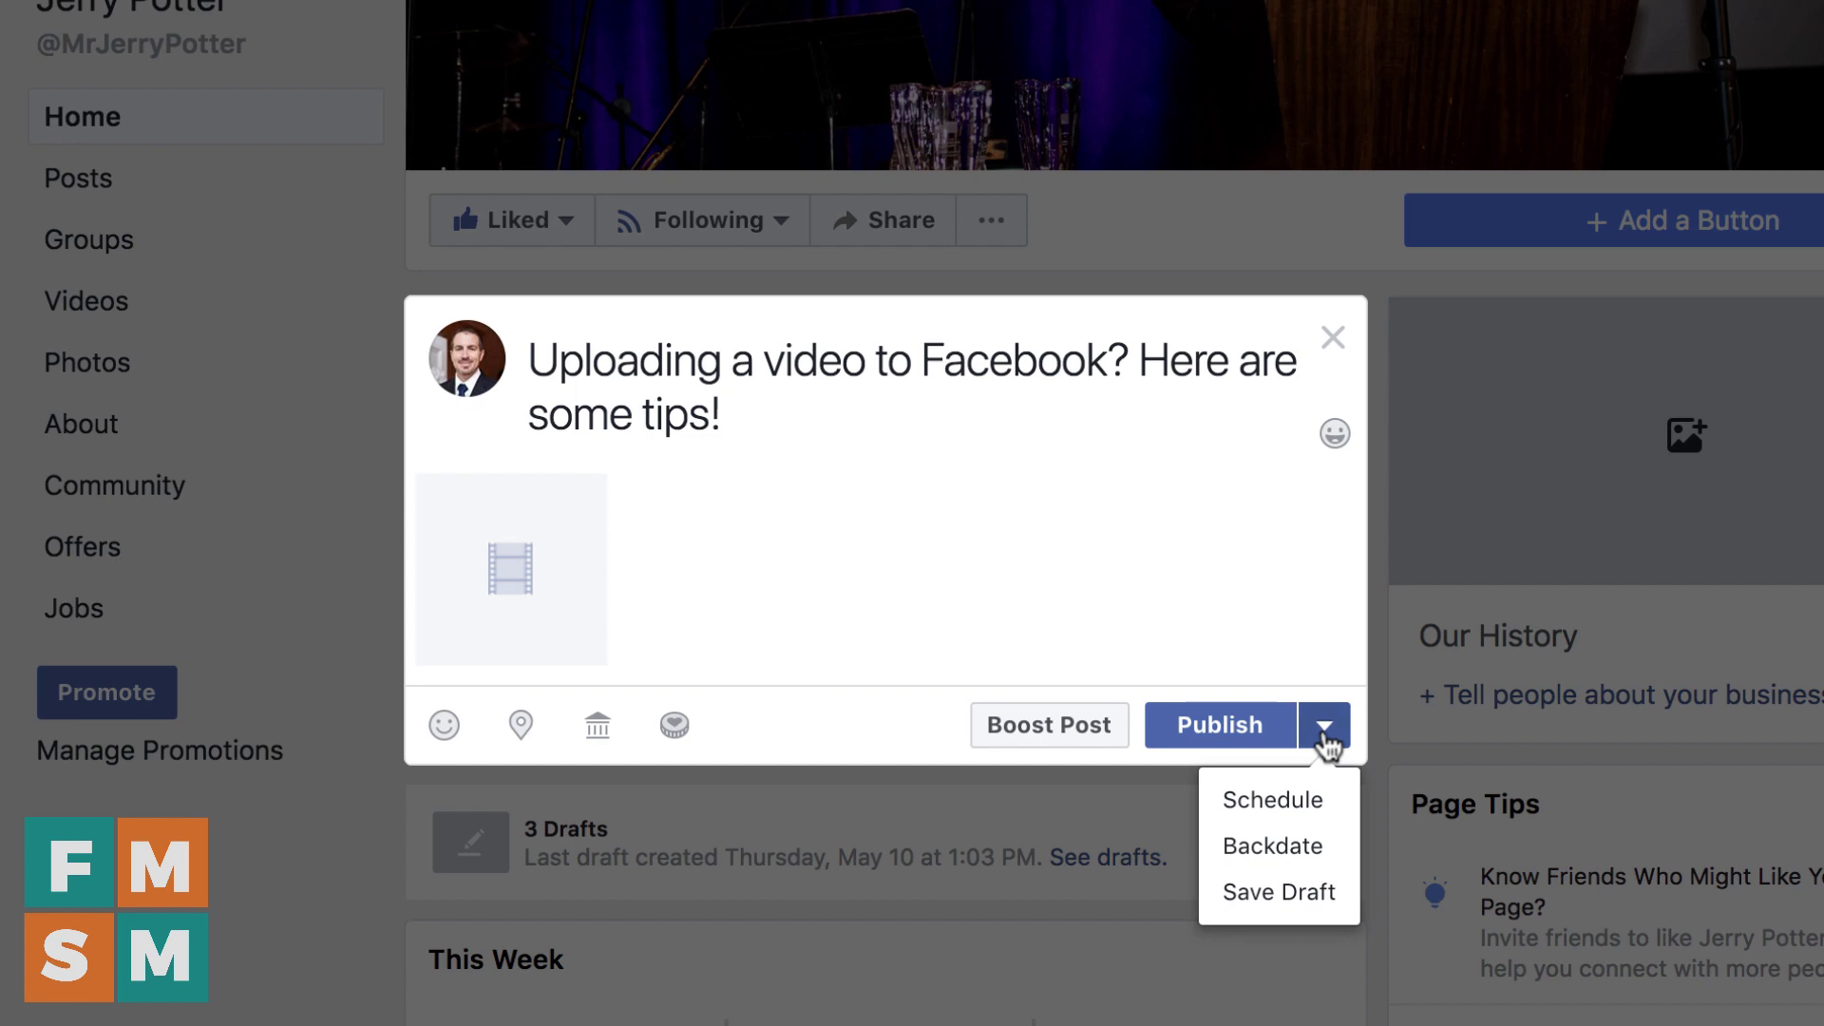
# - Schedule the video post for 6/20/2018, setting the hour to 5 for 5:27 PM PDT
pyautogui.click(1264, 801)
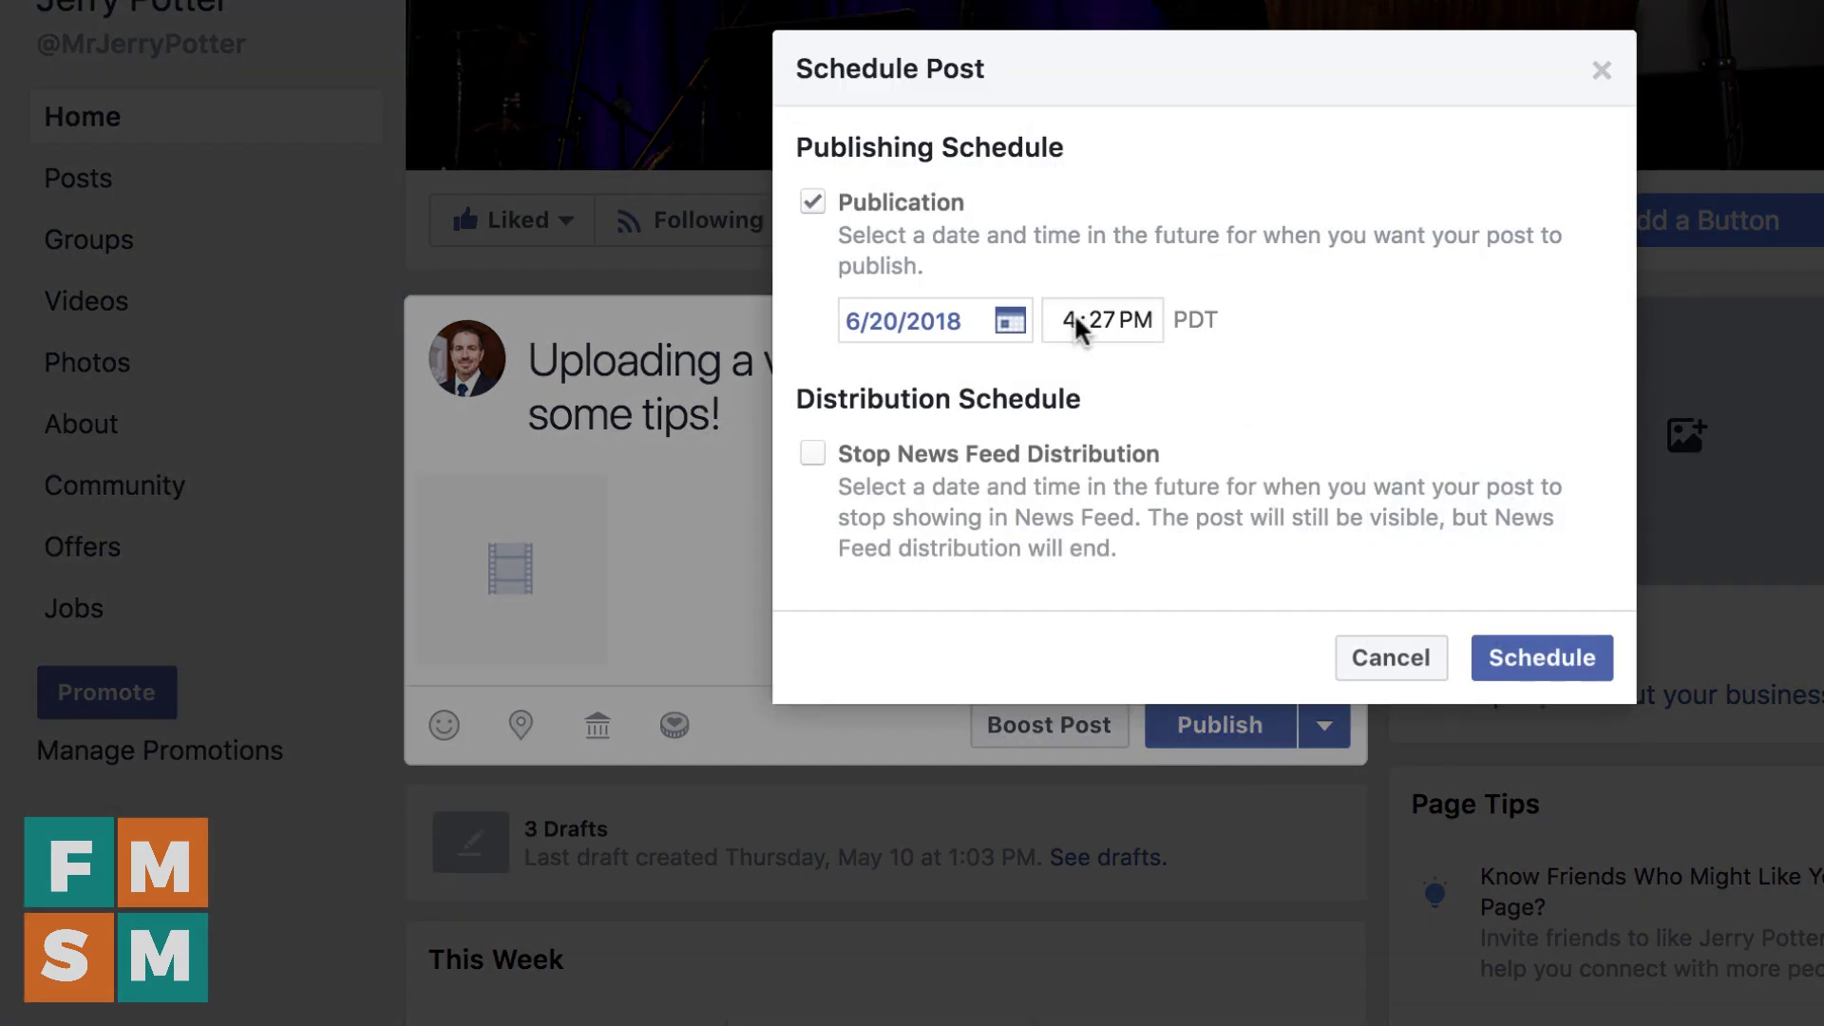
pyautogui.click(1076, 325)
pyautogui.write('5')
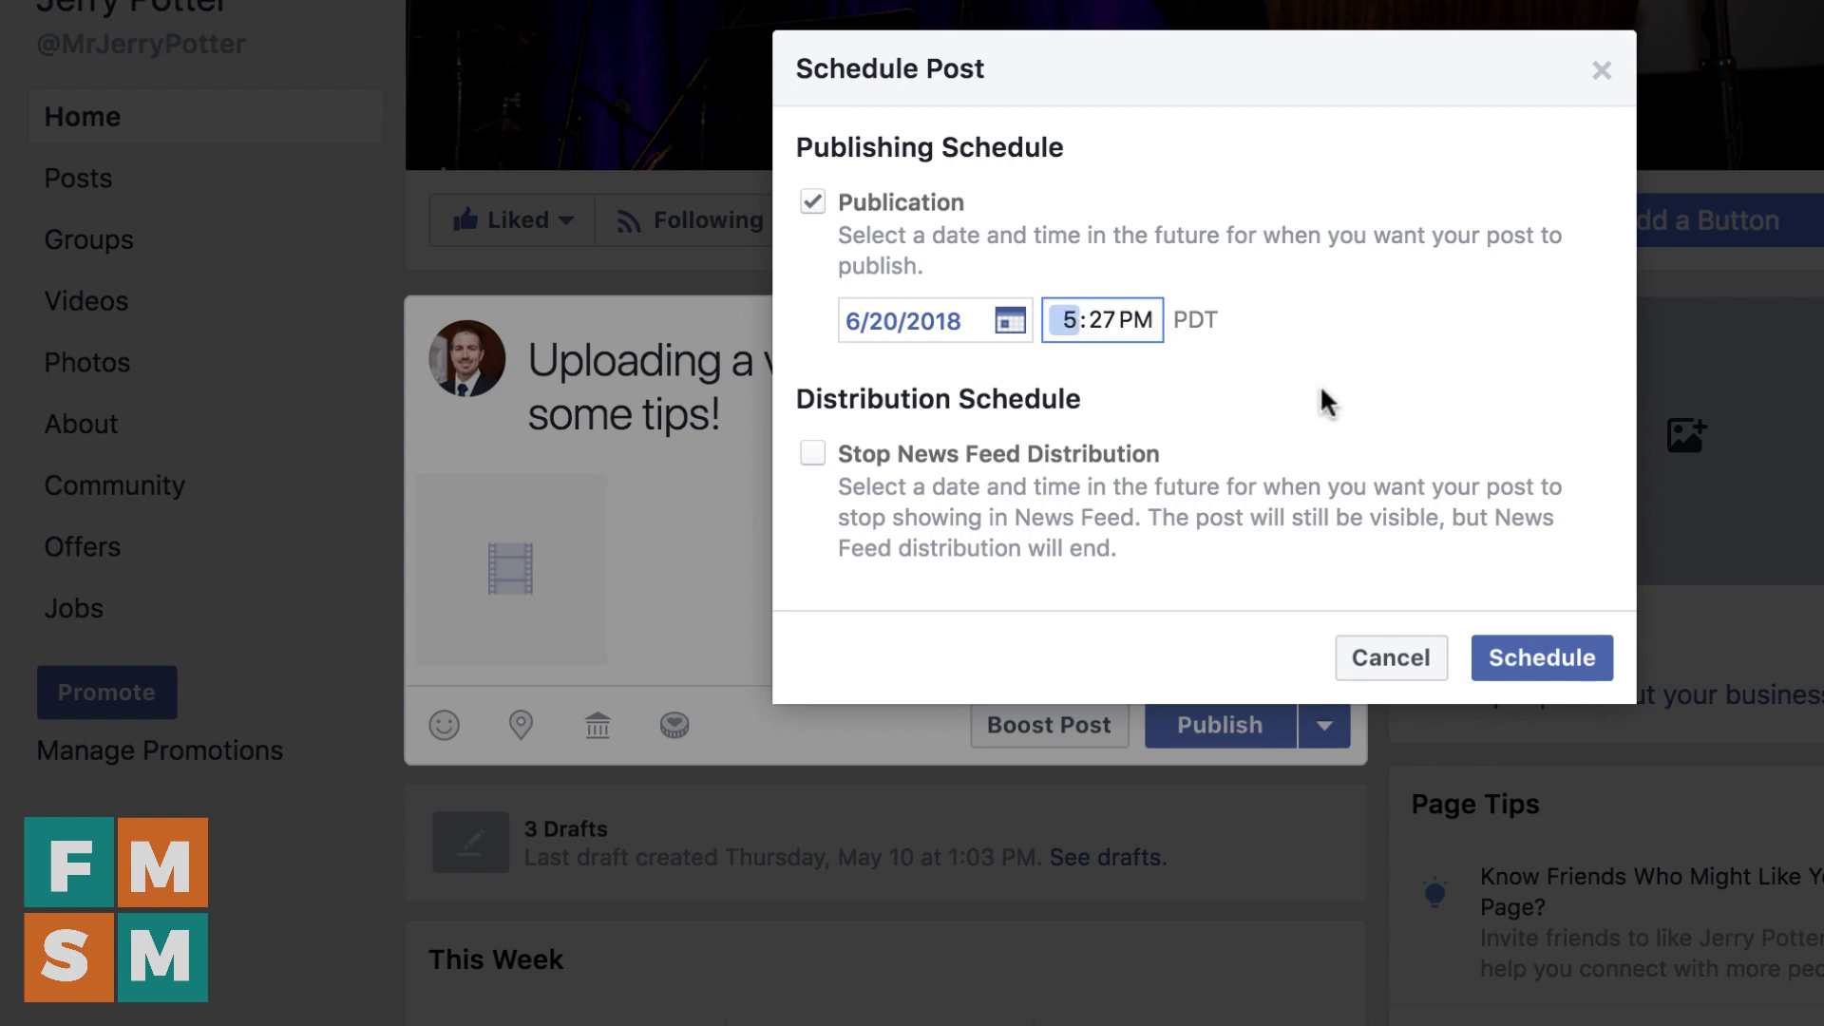
pyautogui.click(1563, 673)
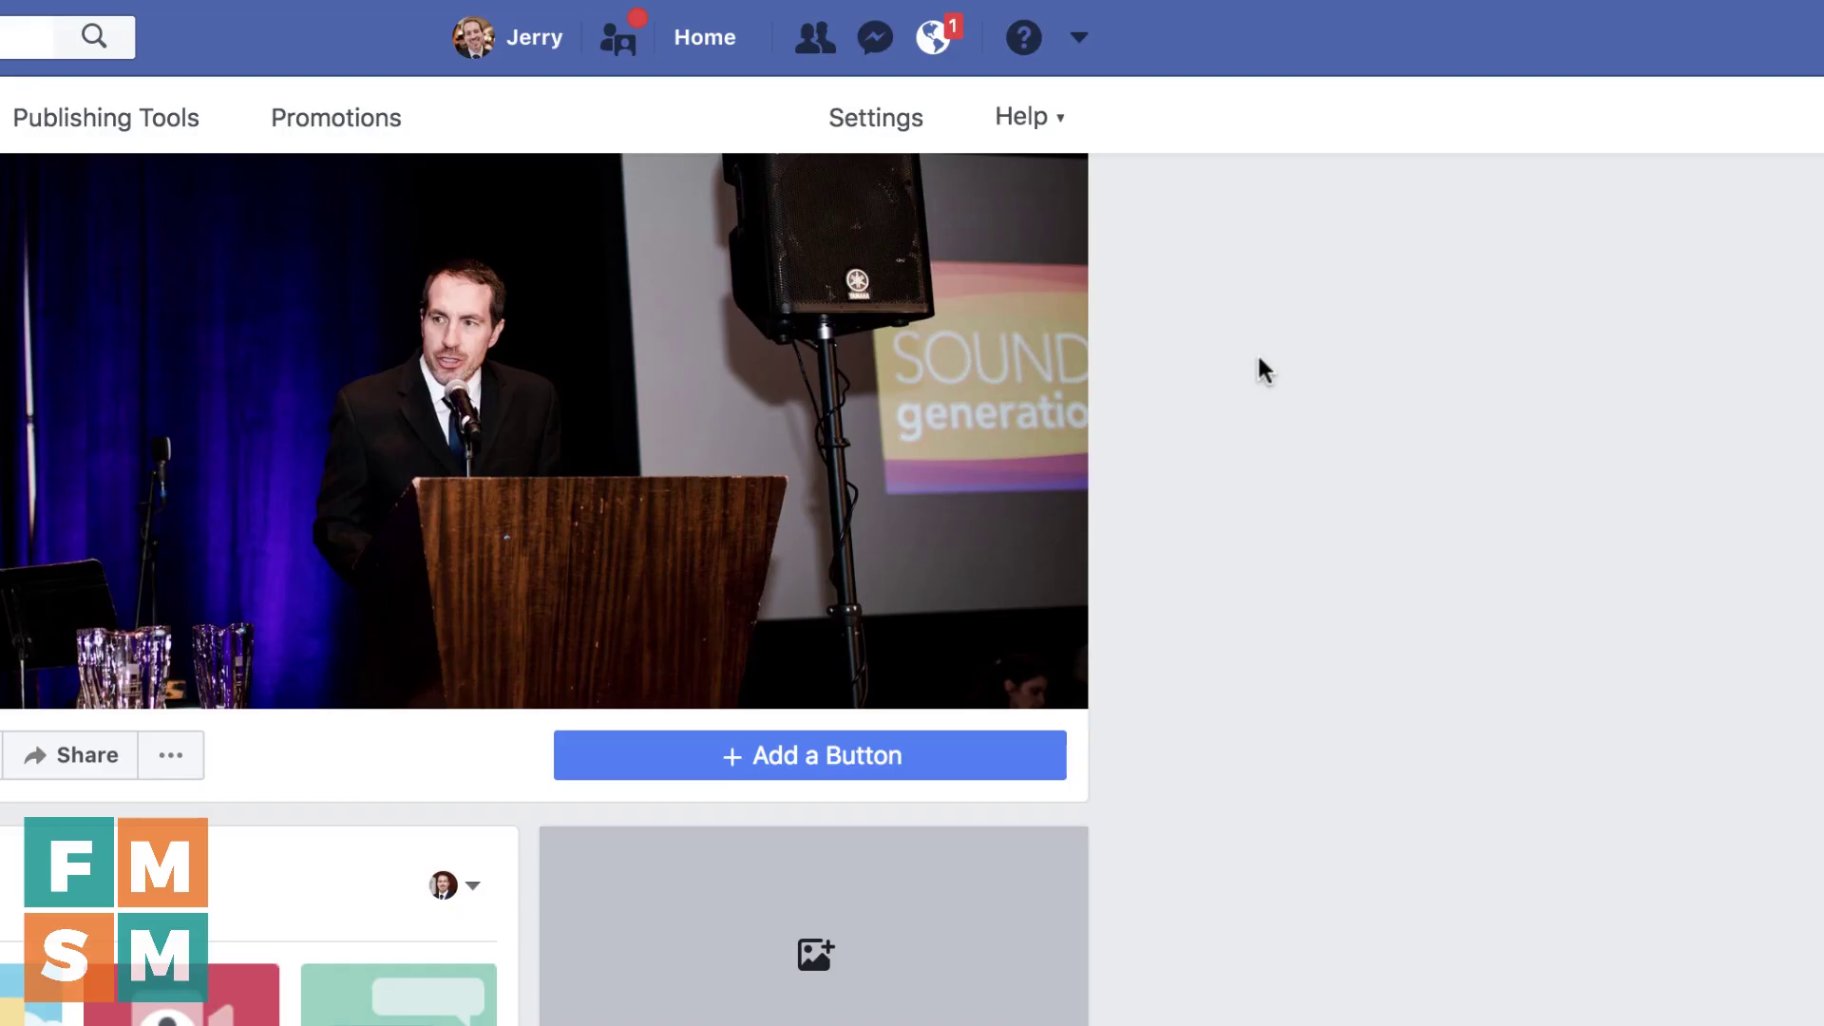
# - Open the Page's new notification to reach the tips video in the Video Library
pyautogui.click(937, 50)
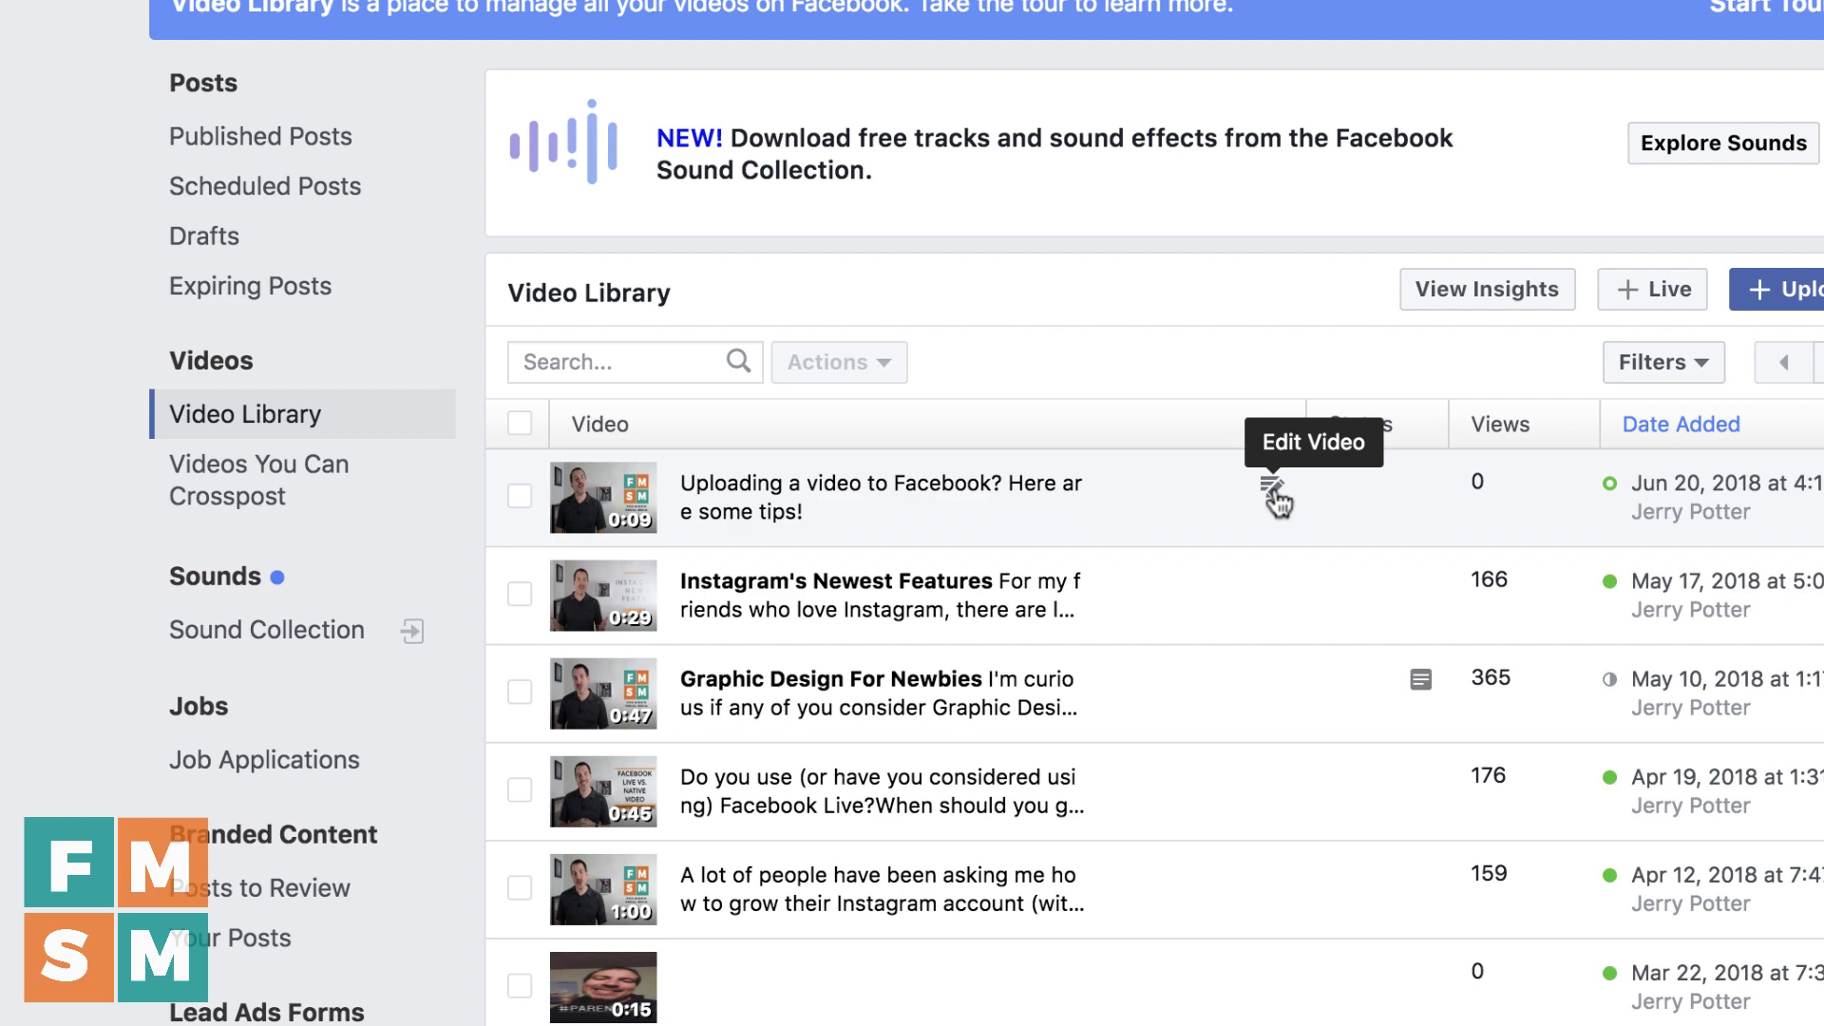
# - Edit the tips video, adding the tags 'Social Media' and 'Videography', and show its thumbnail options
pyautogui.click(1274, 487)
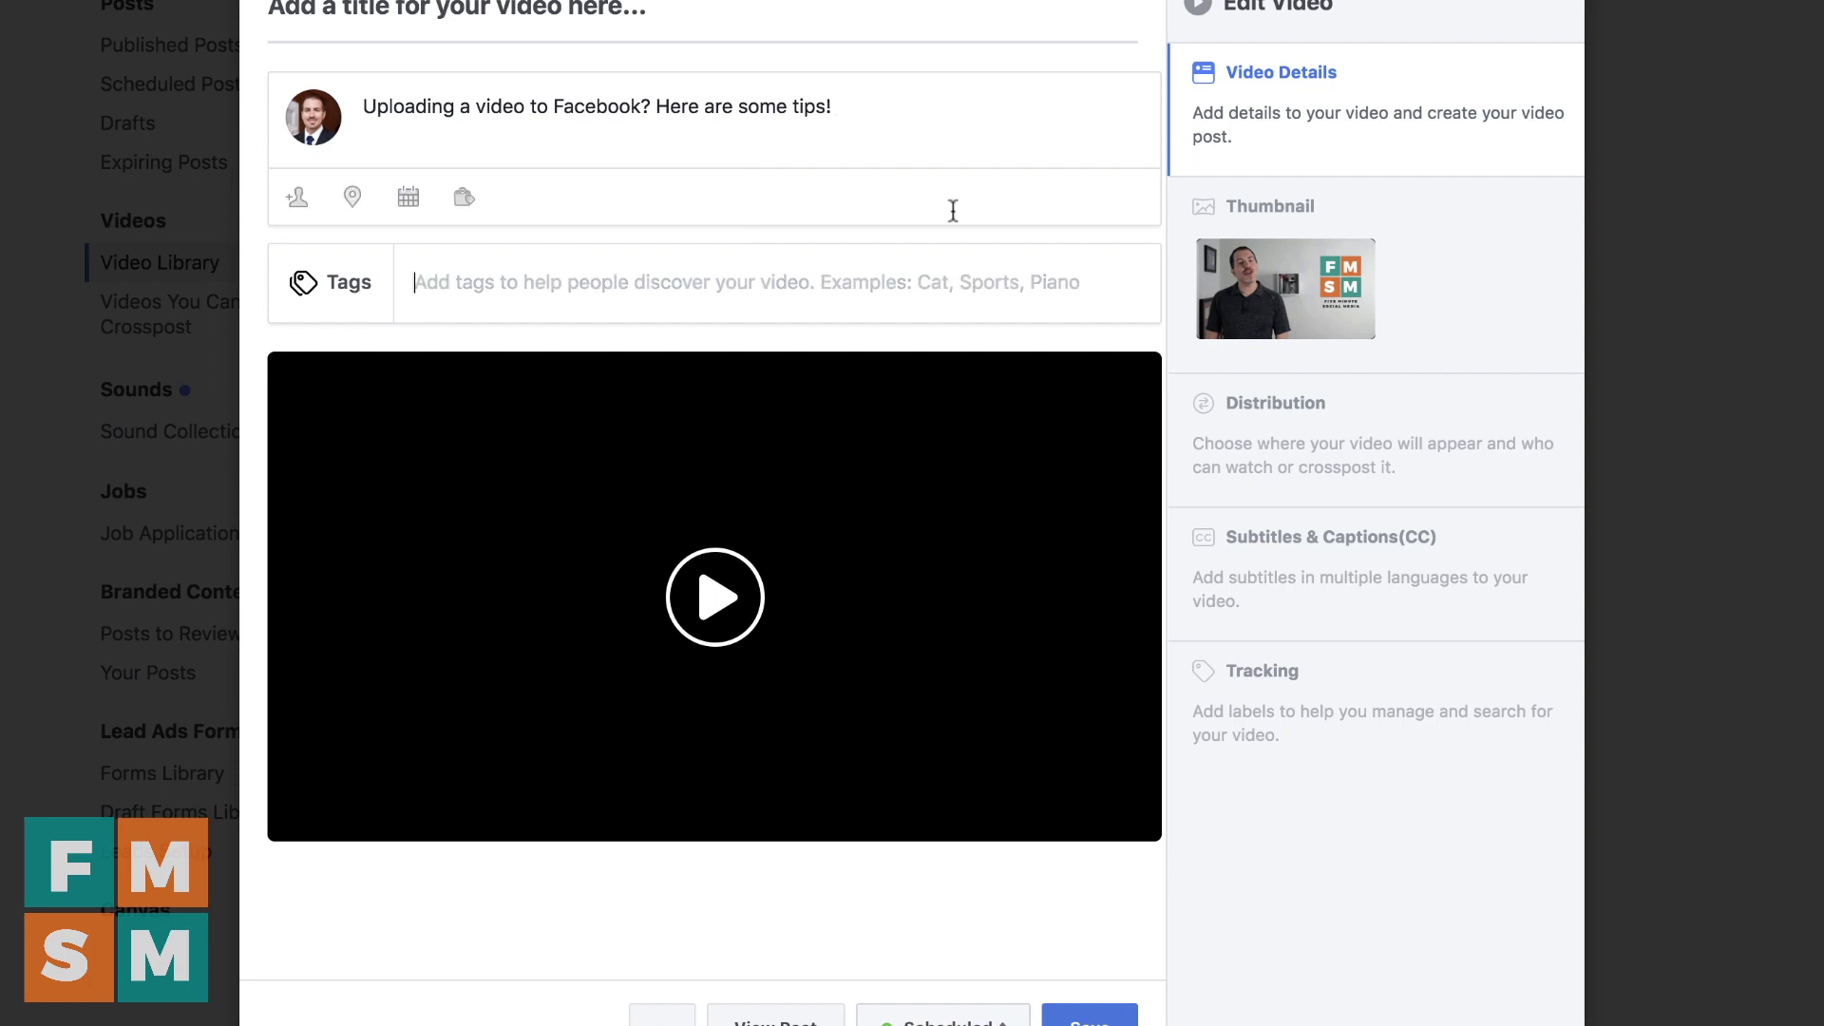
pyautogui.write('Social Media')
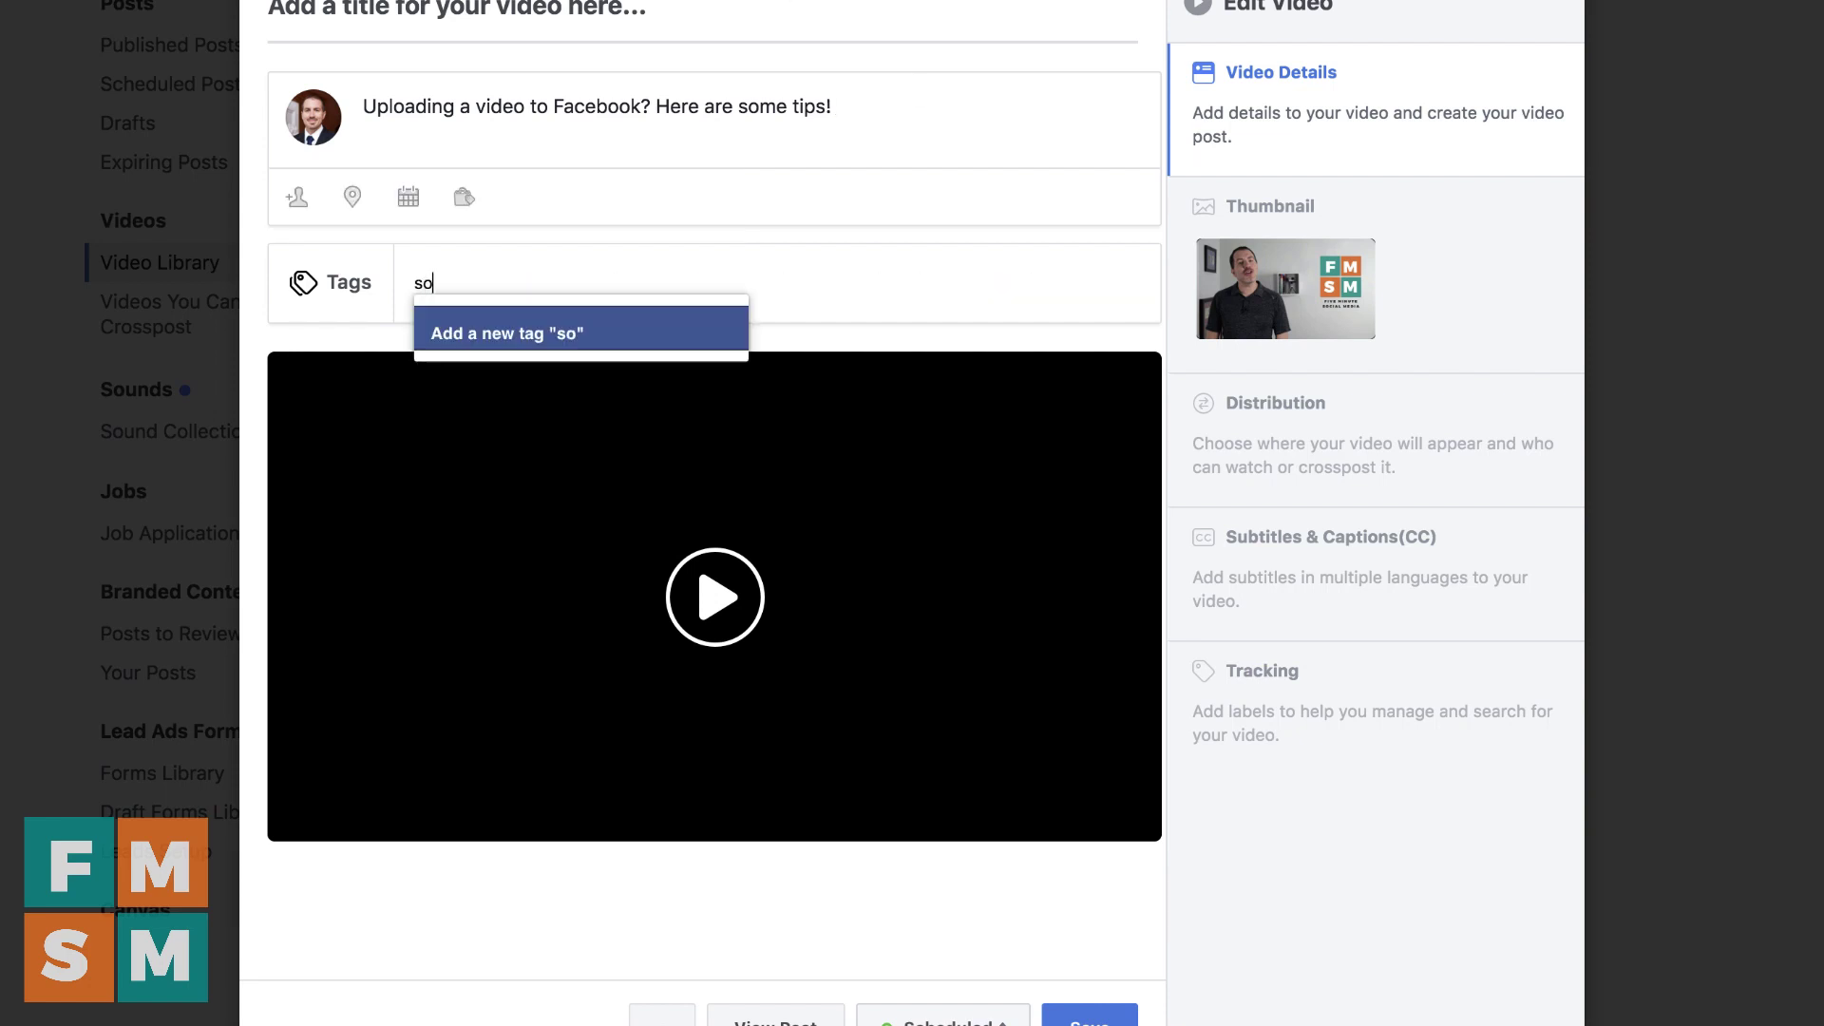
pyautogui.press('Return')
pyautogui.write('Videography')
pyautogui.press('Return')
pyautogui.click(1408, 228)
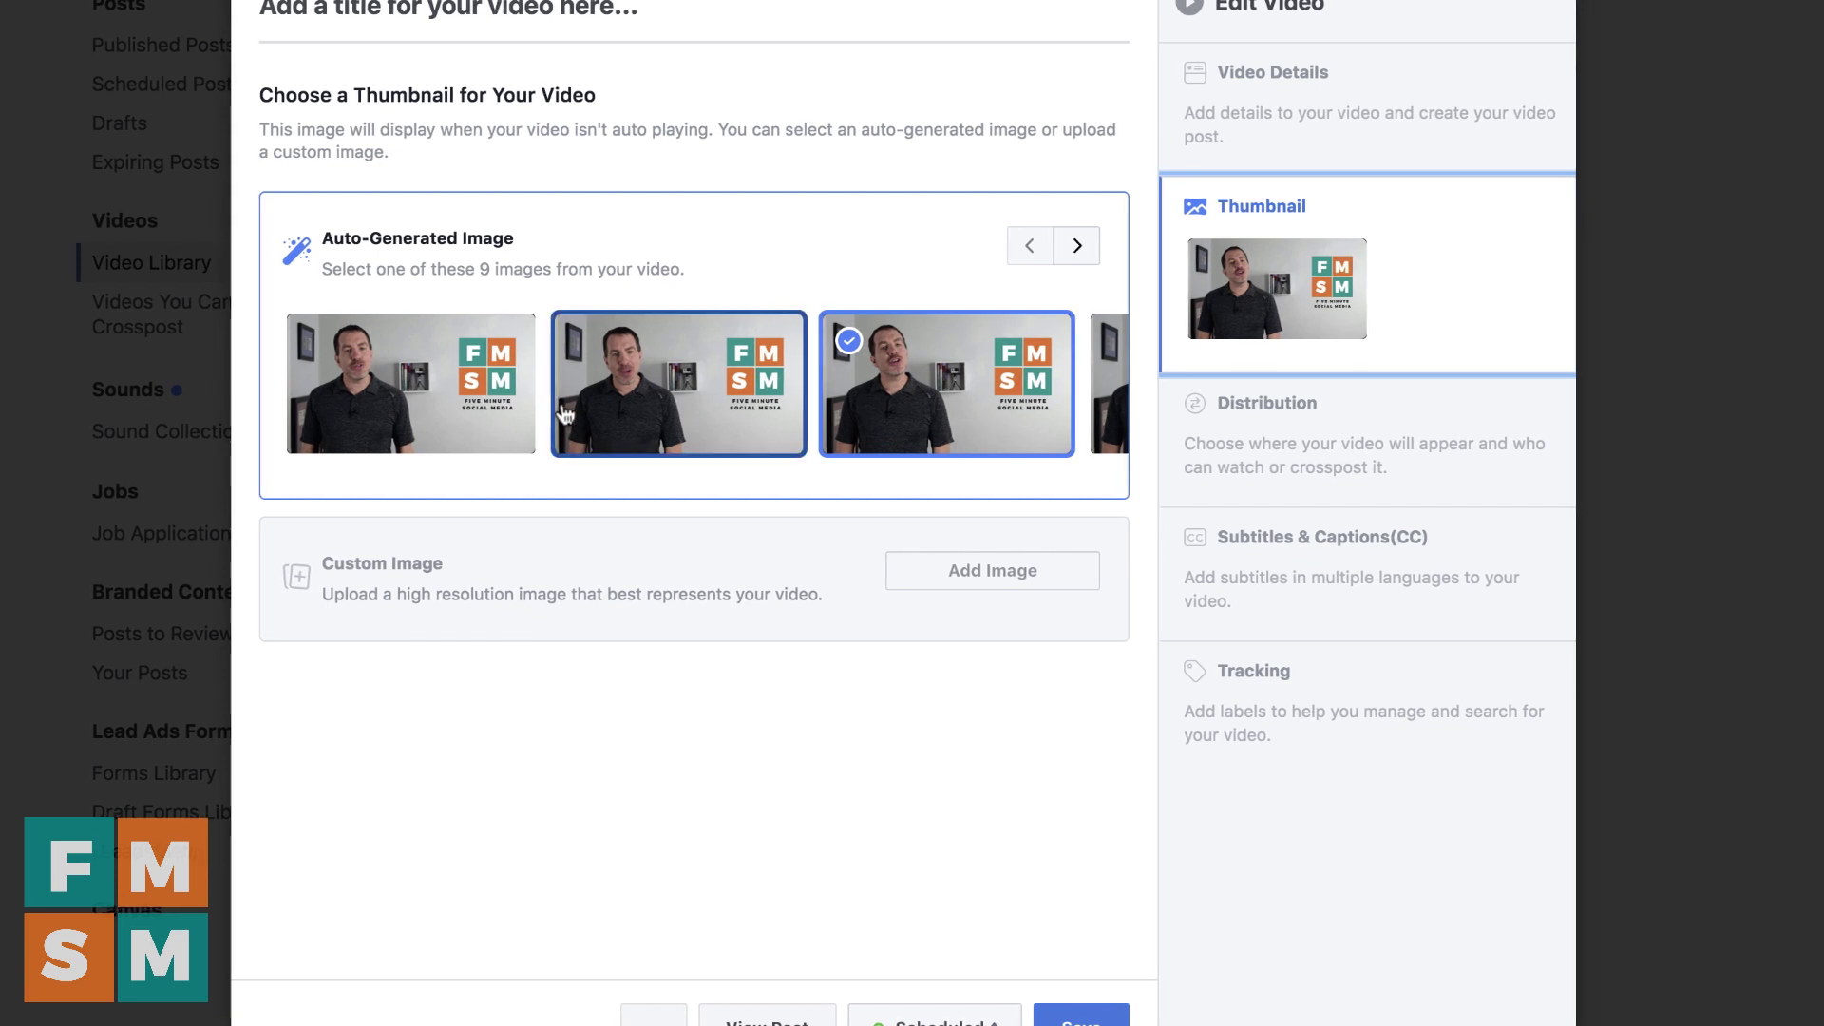
# - Browse the auto-generated frames, set the first visible frame as thumbnail, and view Distribution settings
pyautogui.click(1085, 249)
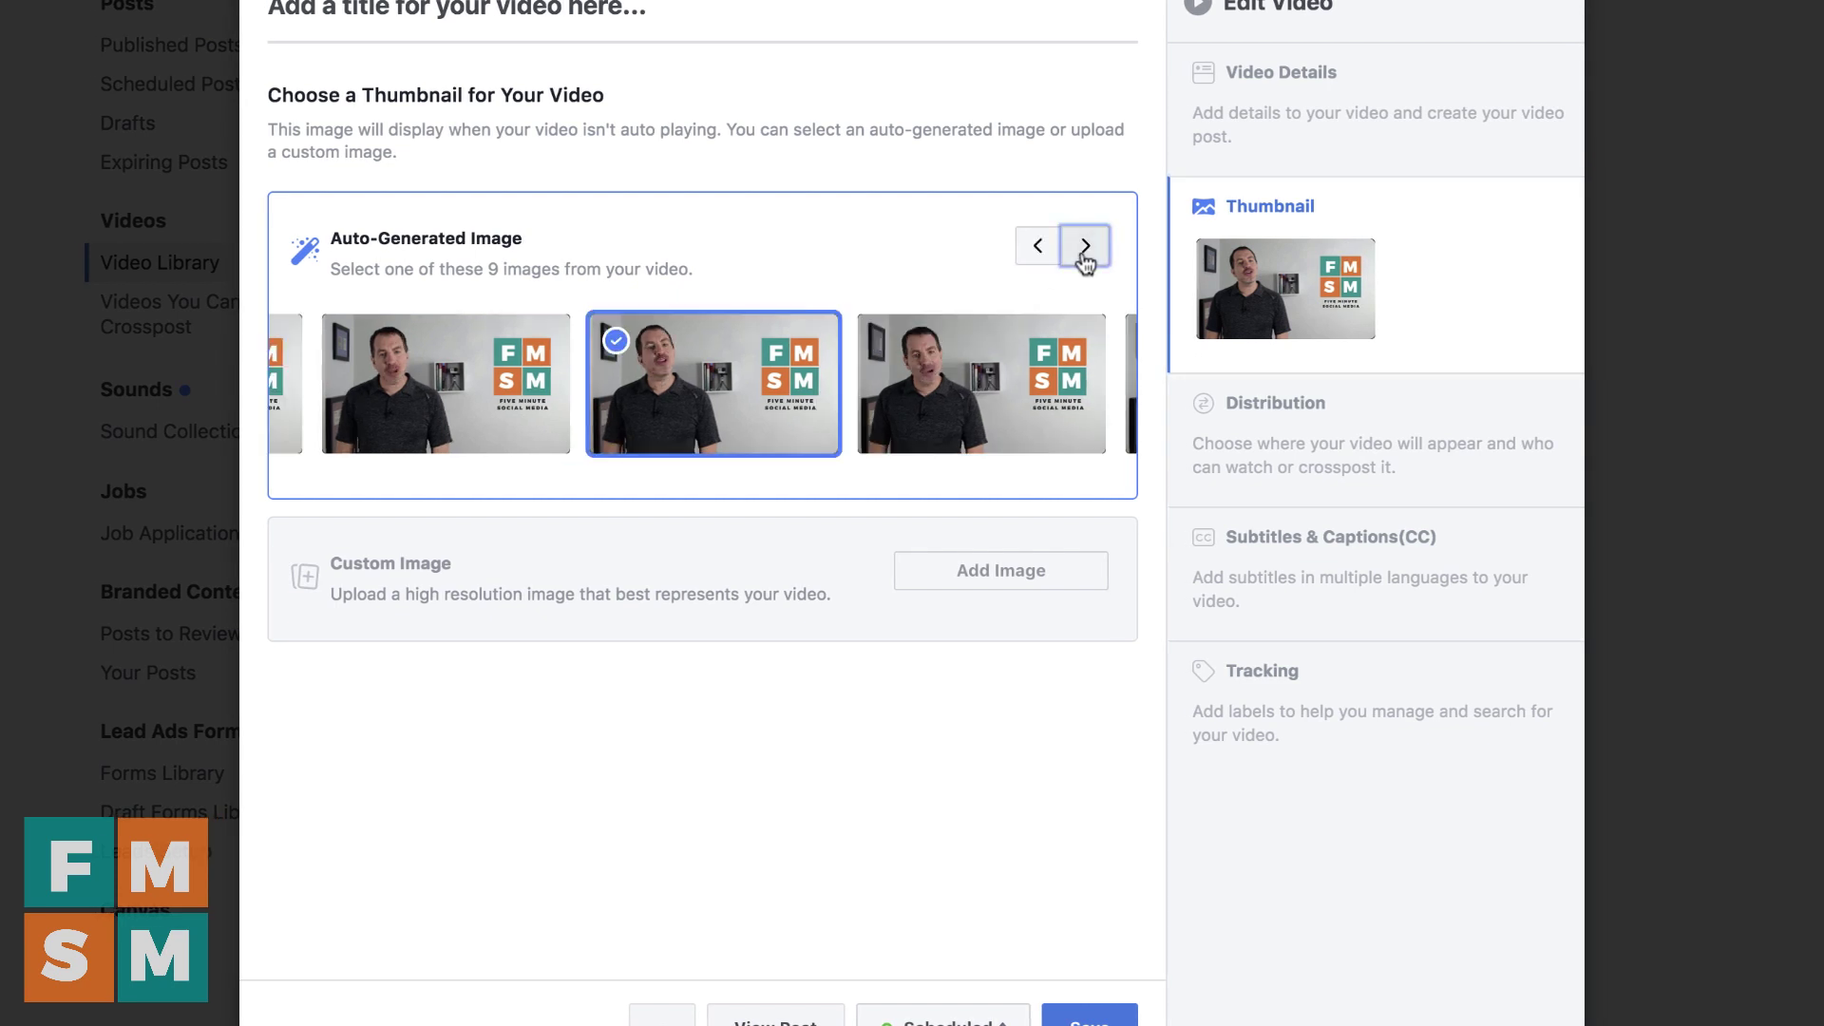
pyautogui.click(1085, 249)
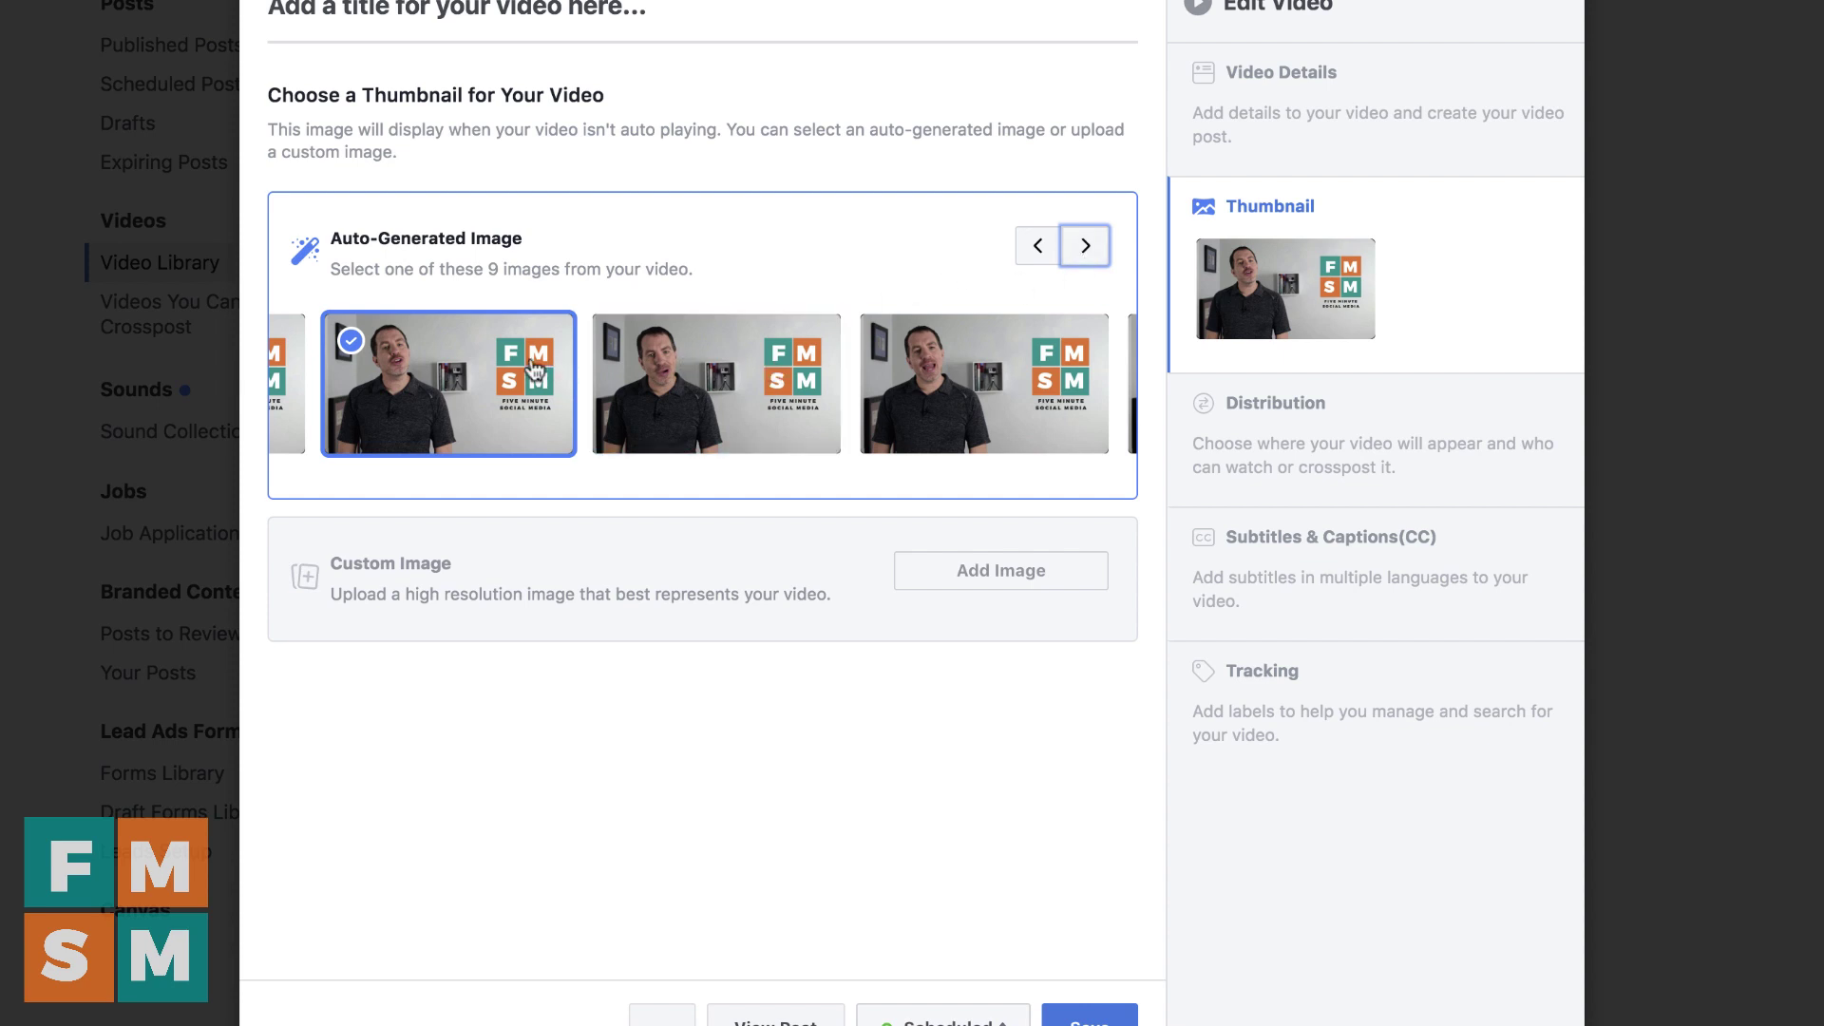
pyautogui.click(692, 381)
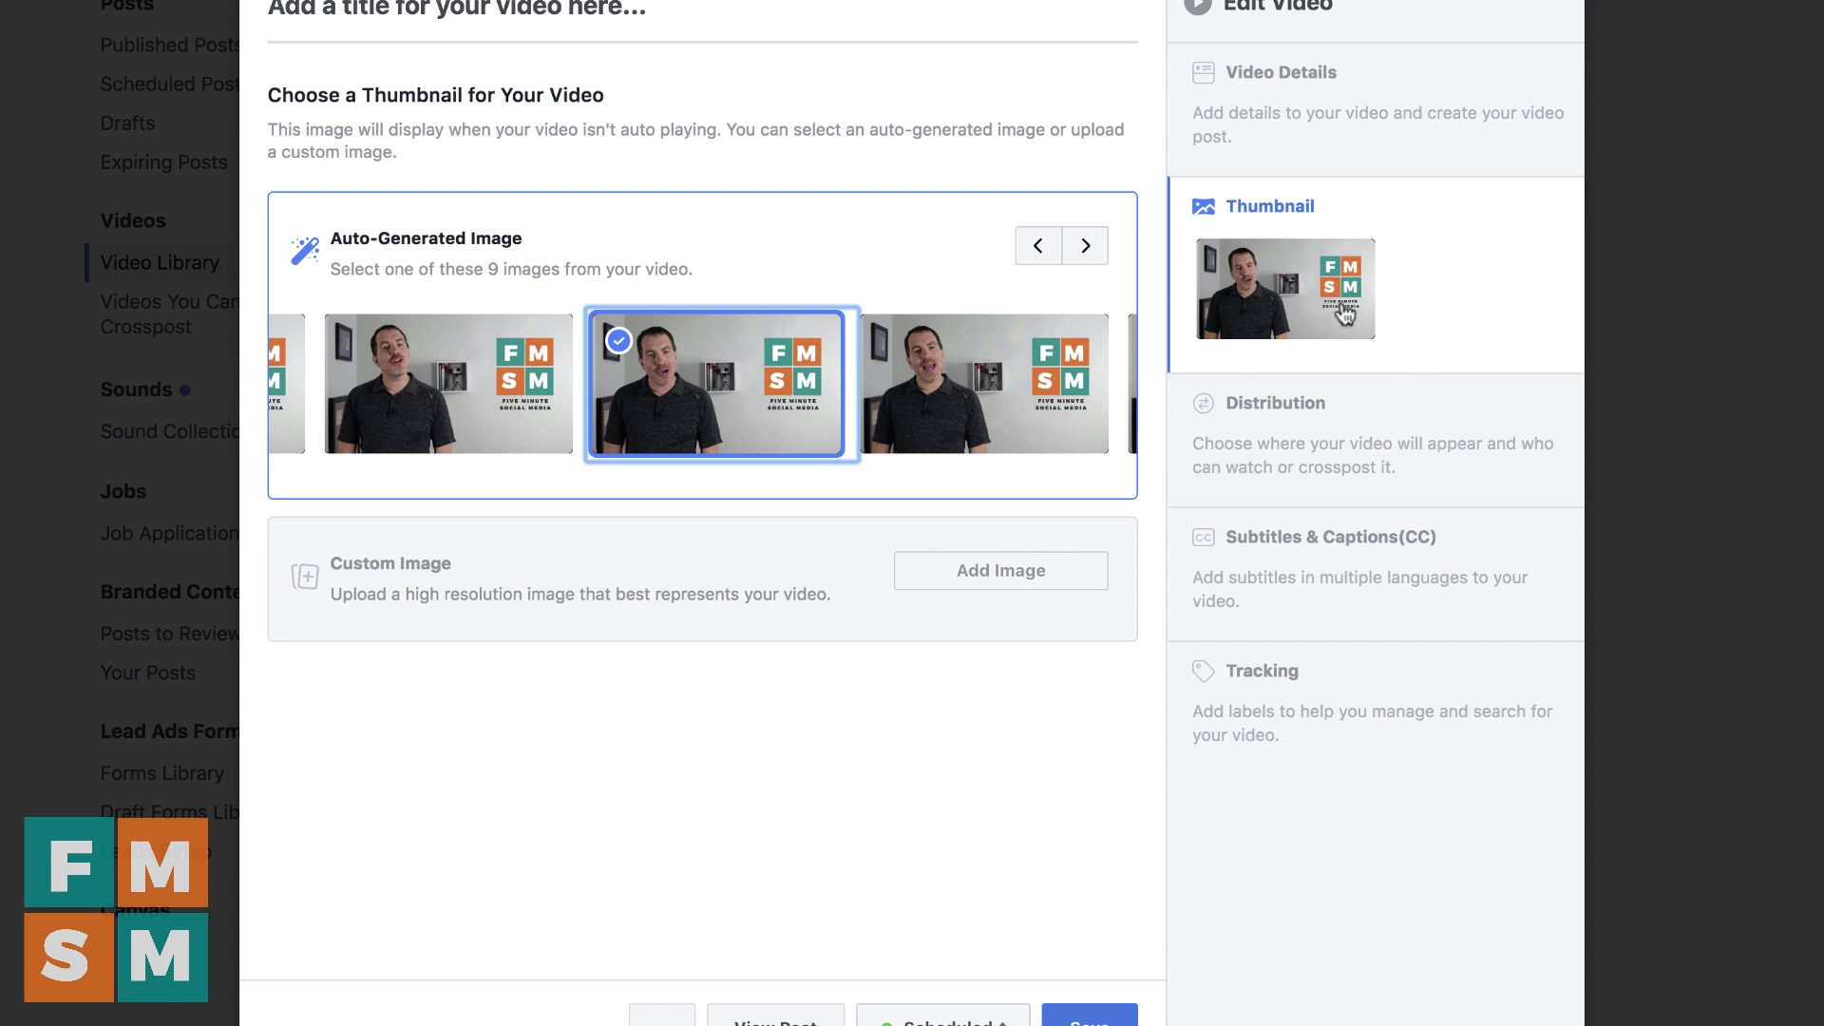
pyautogui.click(1042, 249)
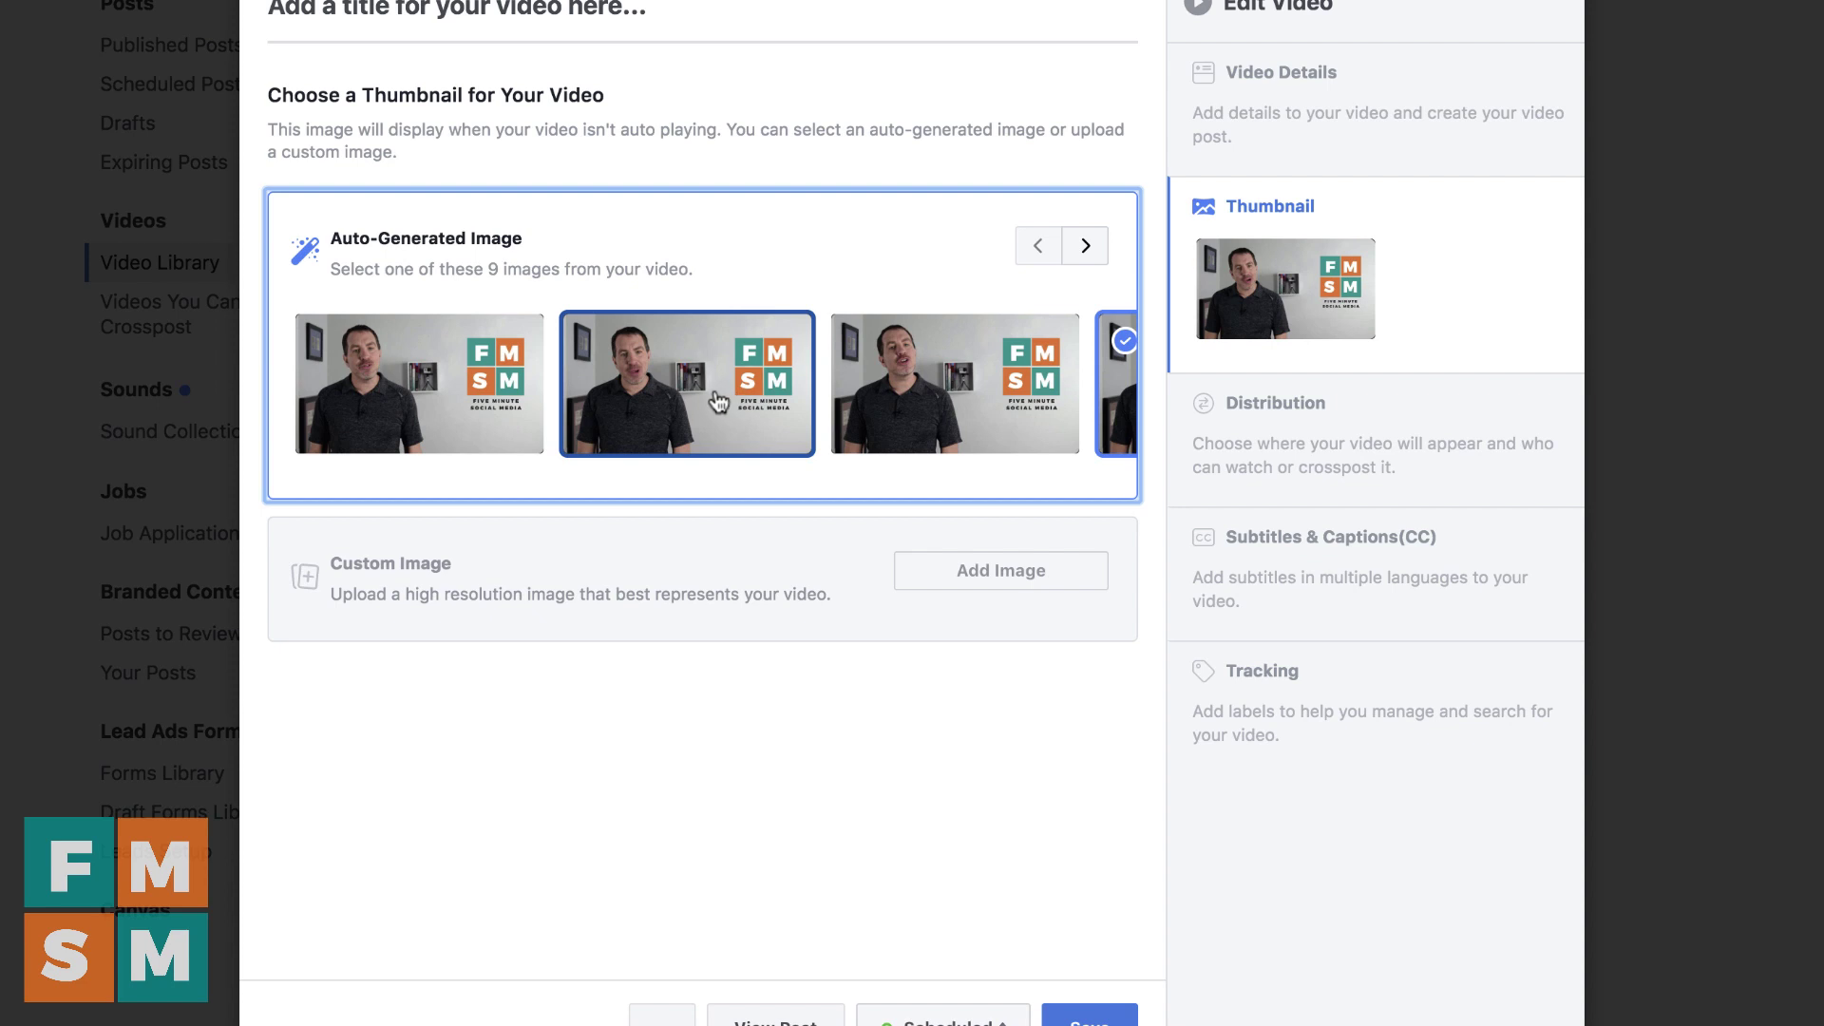
pyautogui.click(449, 392)
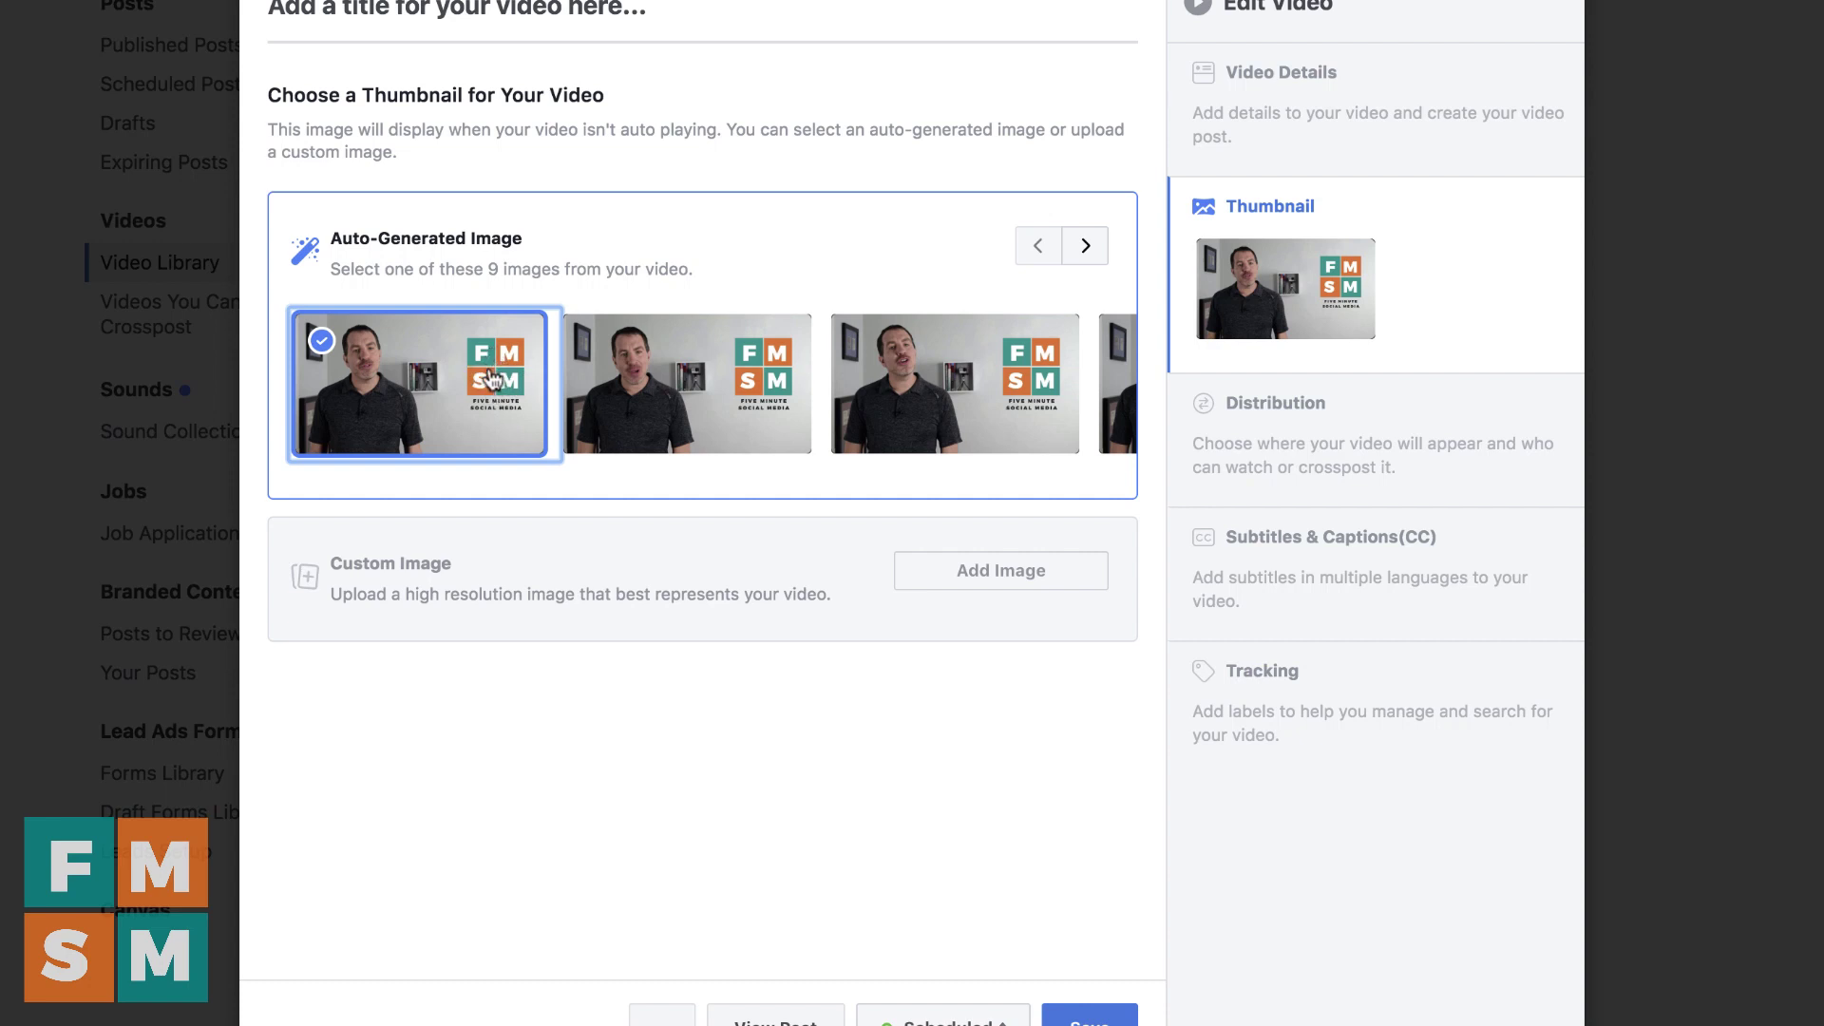
pyautogui.click(1354, 452)
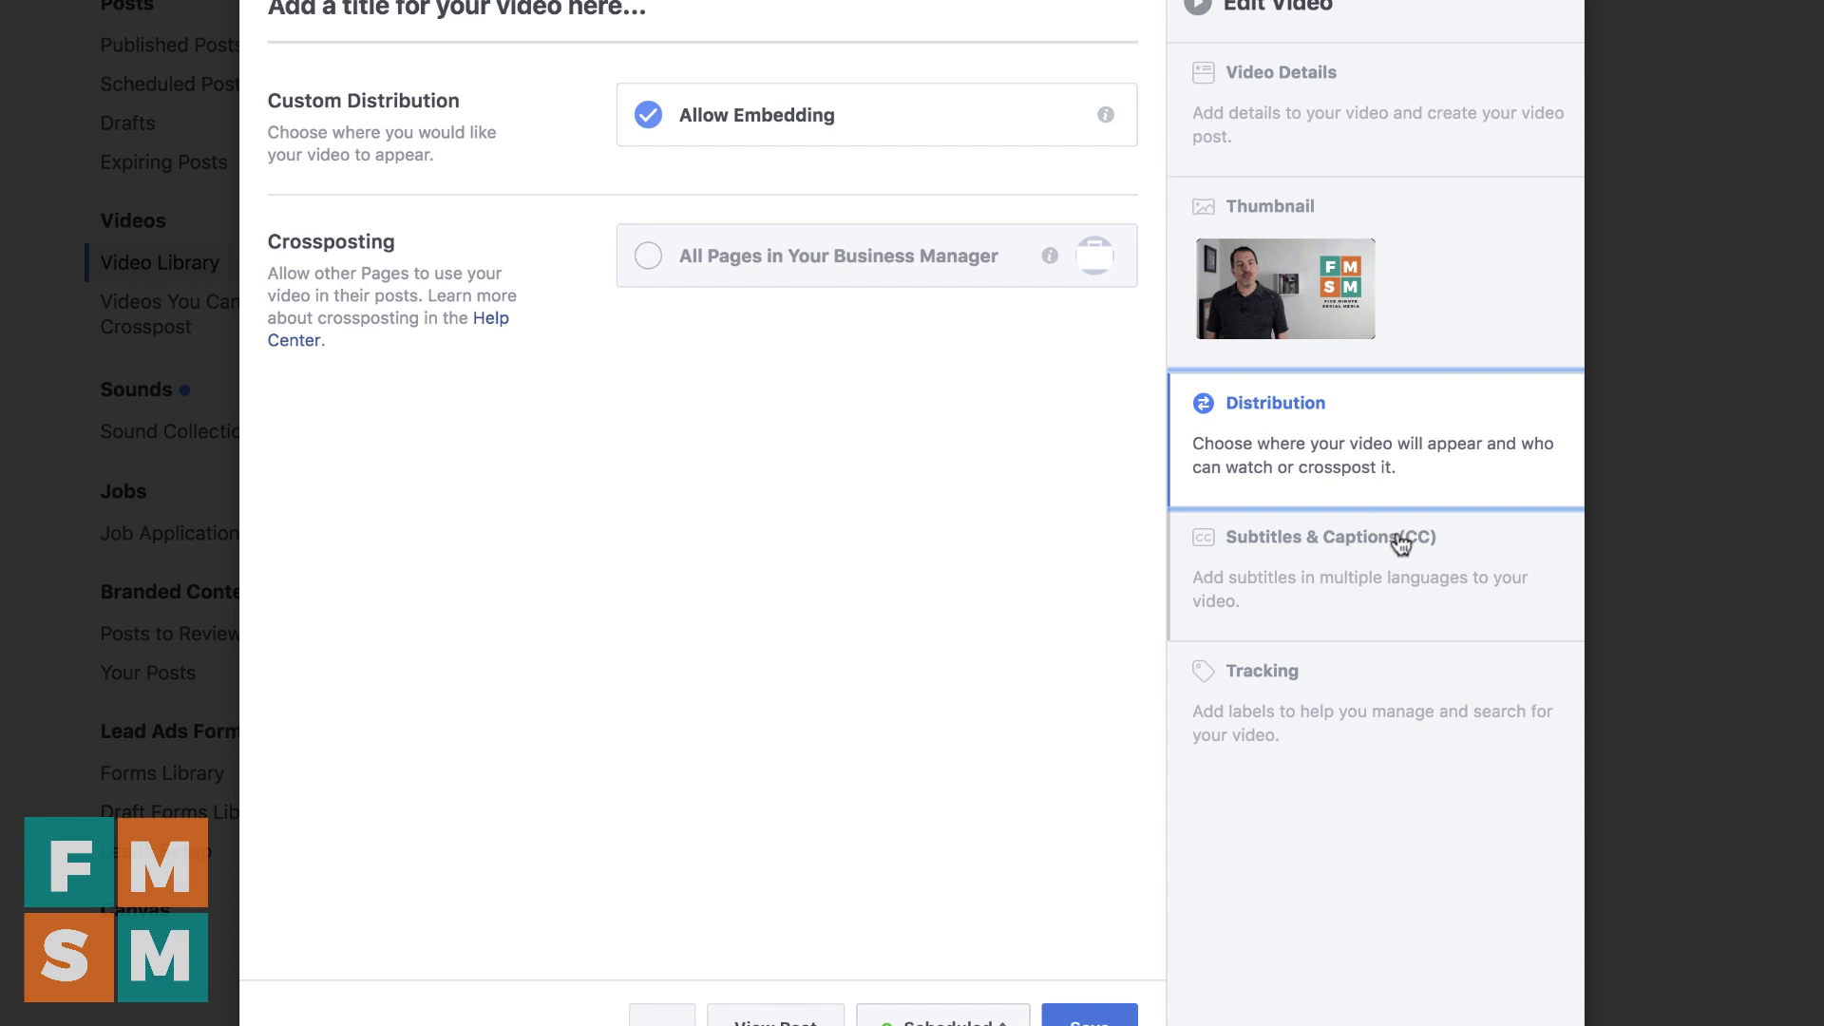
# - Open Subtitles & Captions (CC) and edit the English:Auto-Generated captions
pyautogui.click(1235, 544)
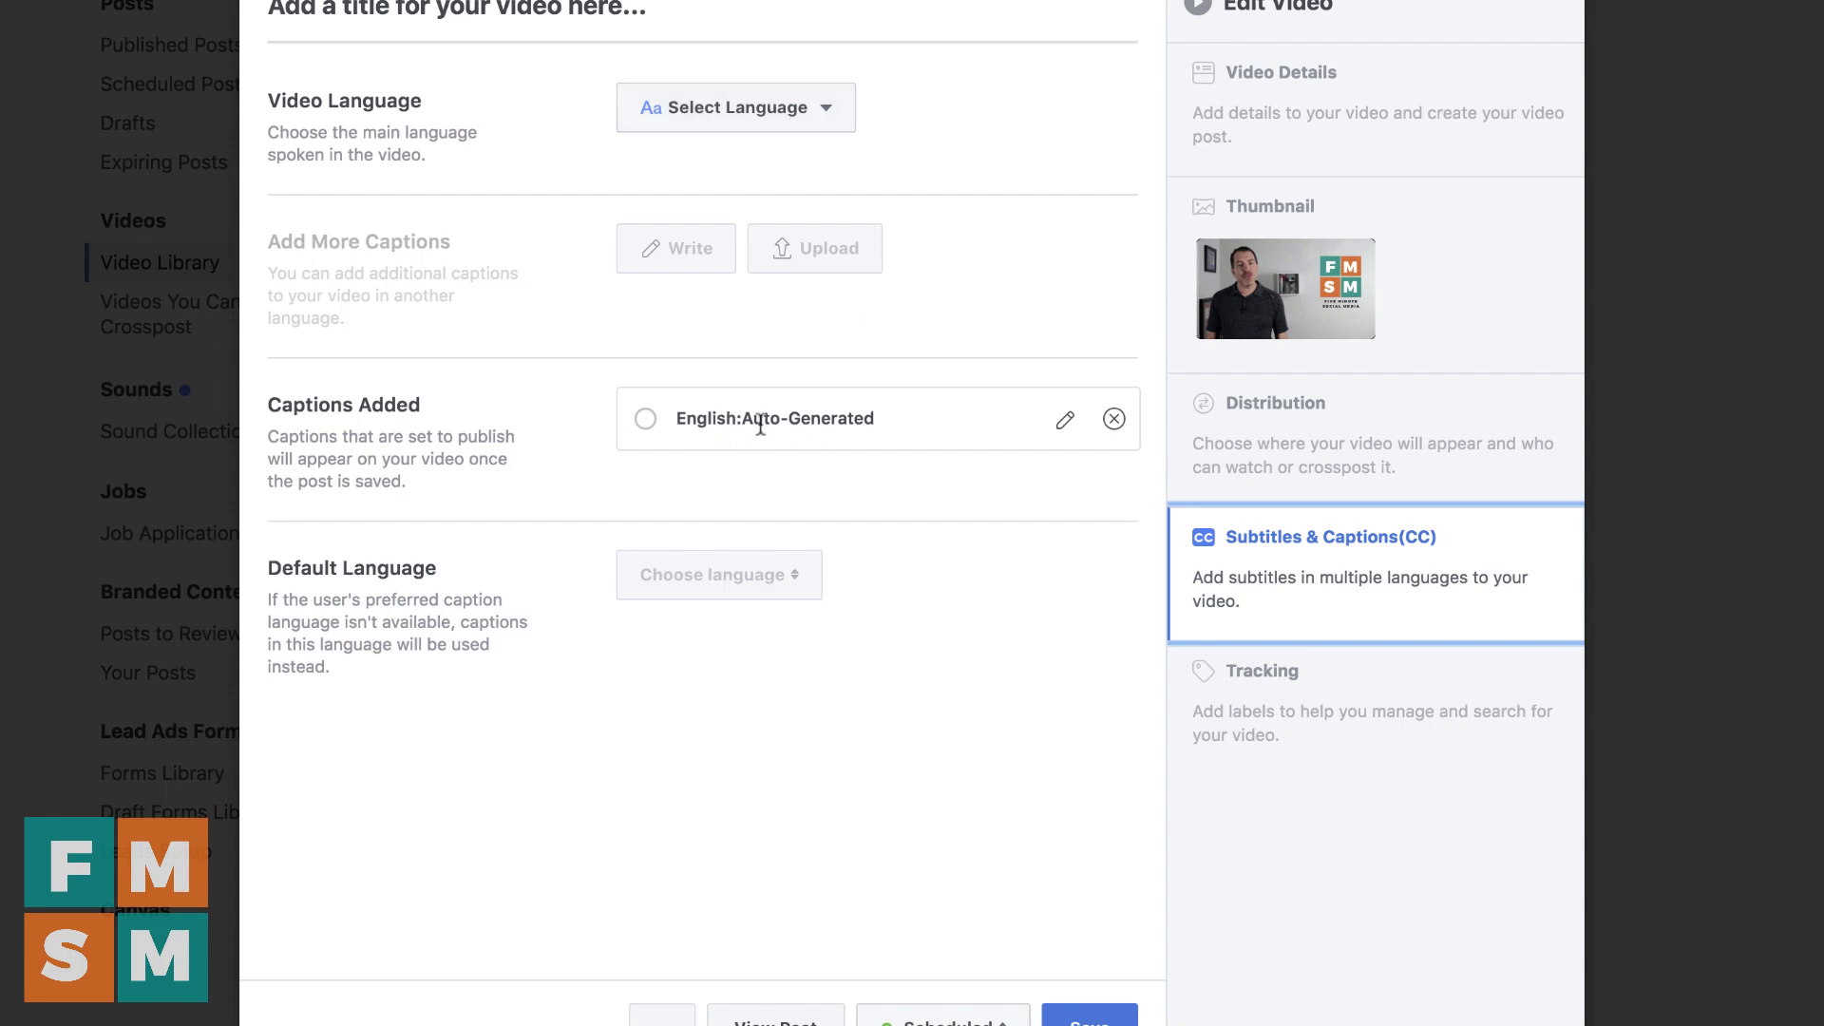
pyautogui.click(1066, 424)
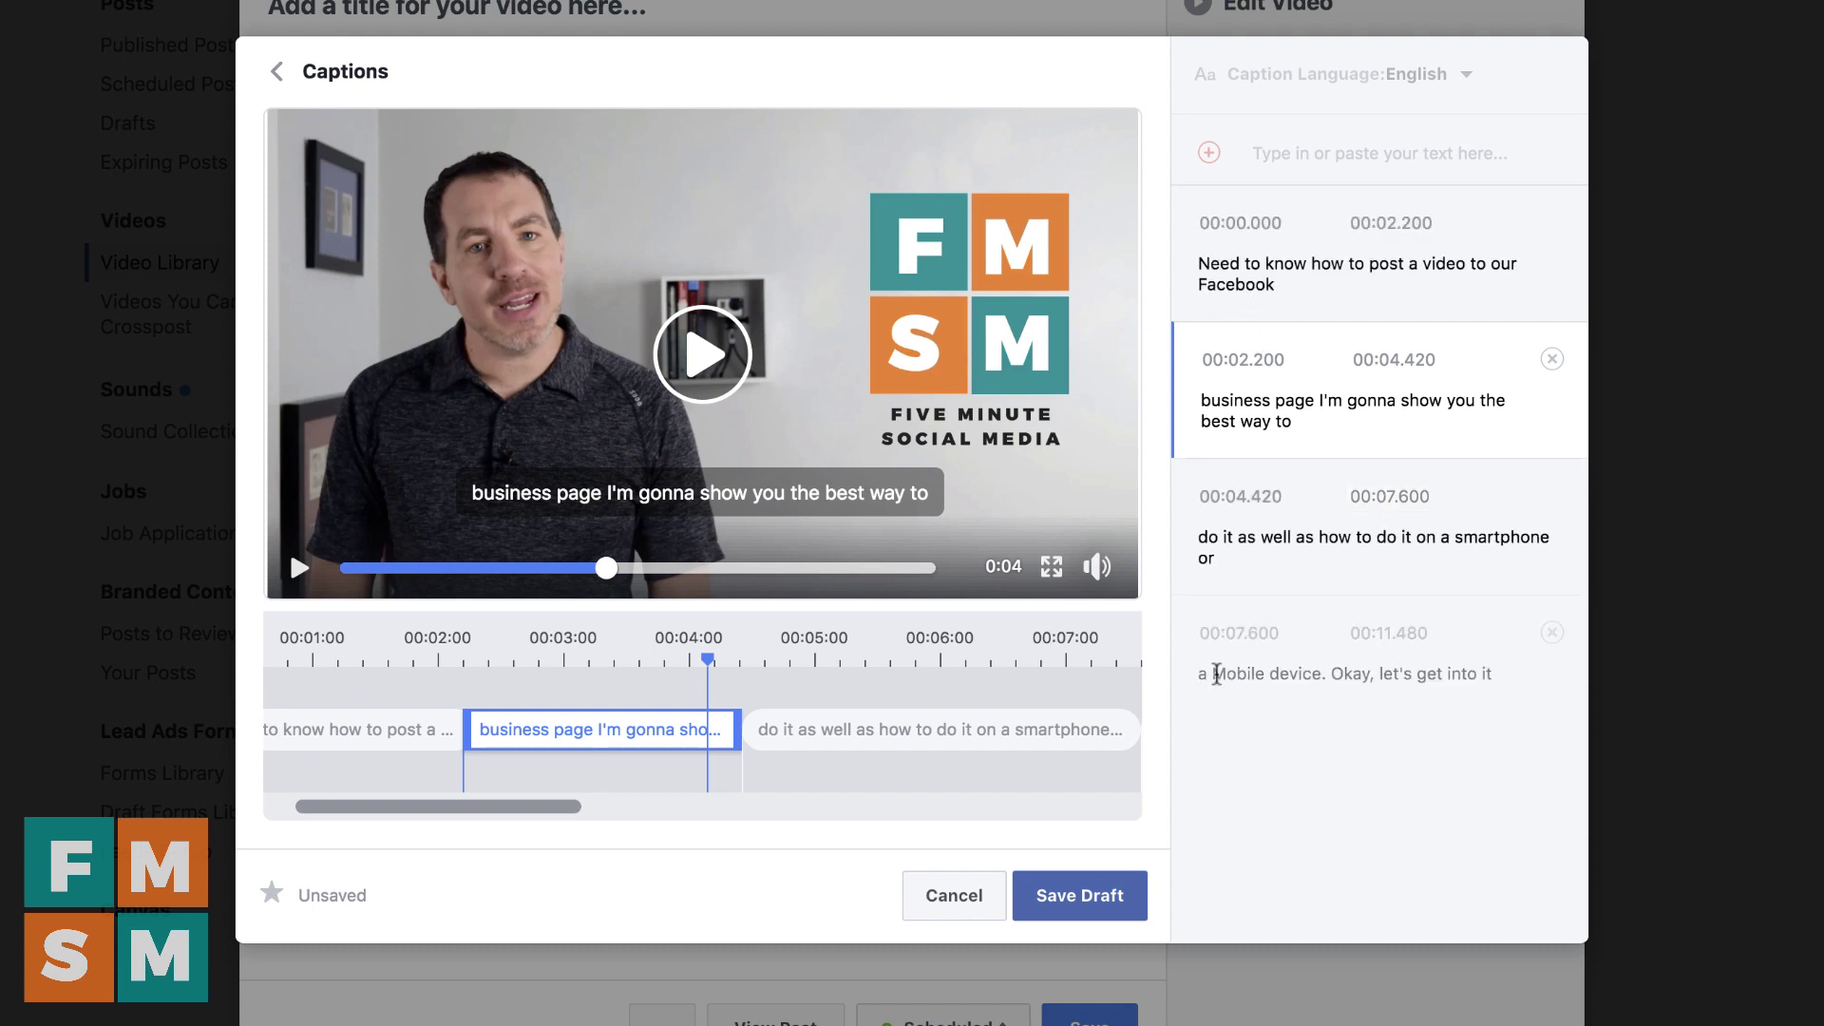
# - Save the English auto-generated captions as a draft
pyautogui.click(1080, 897)
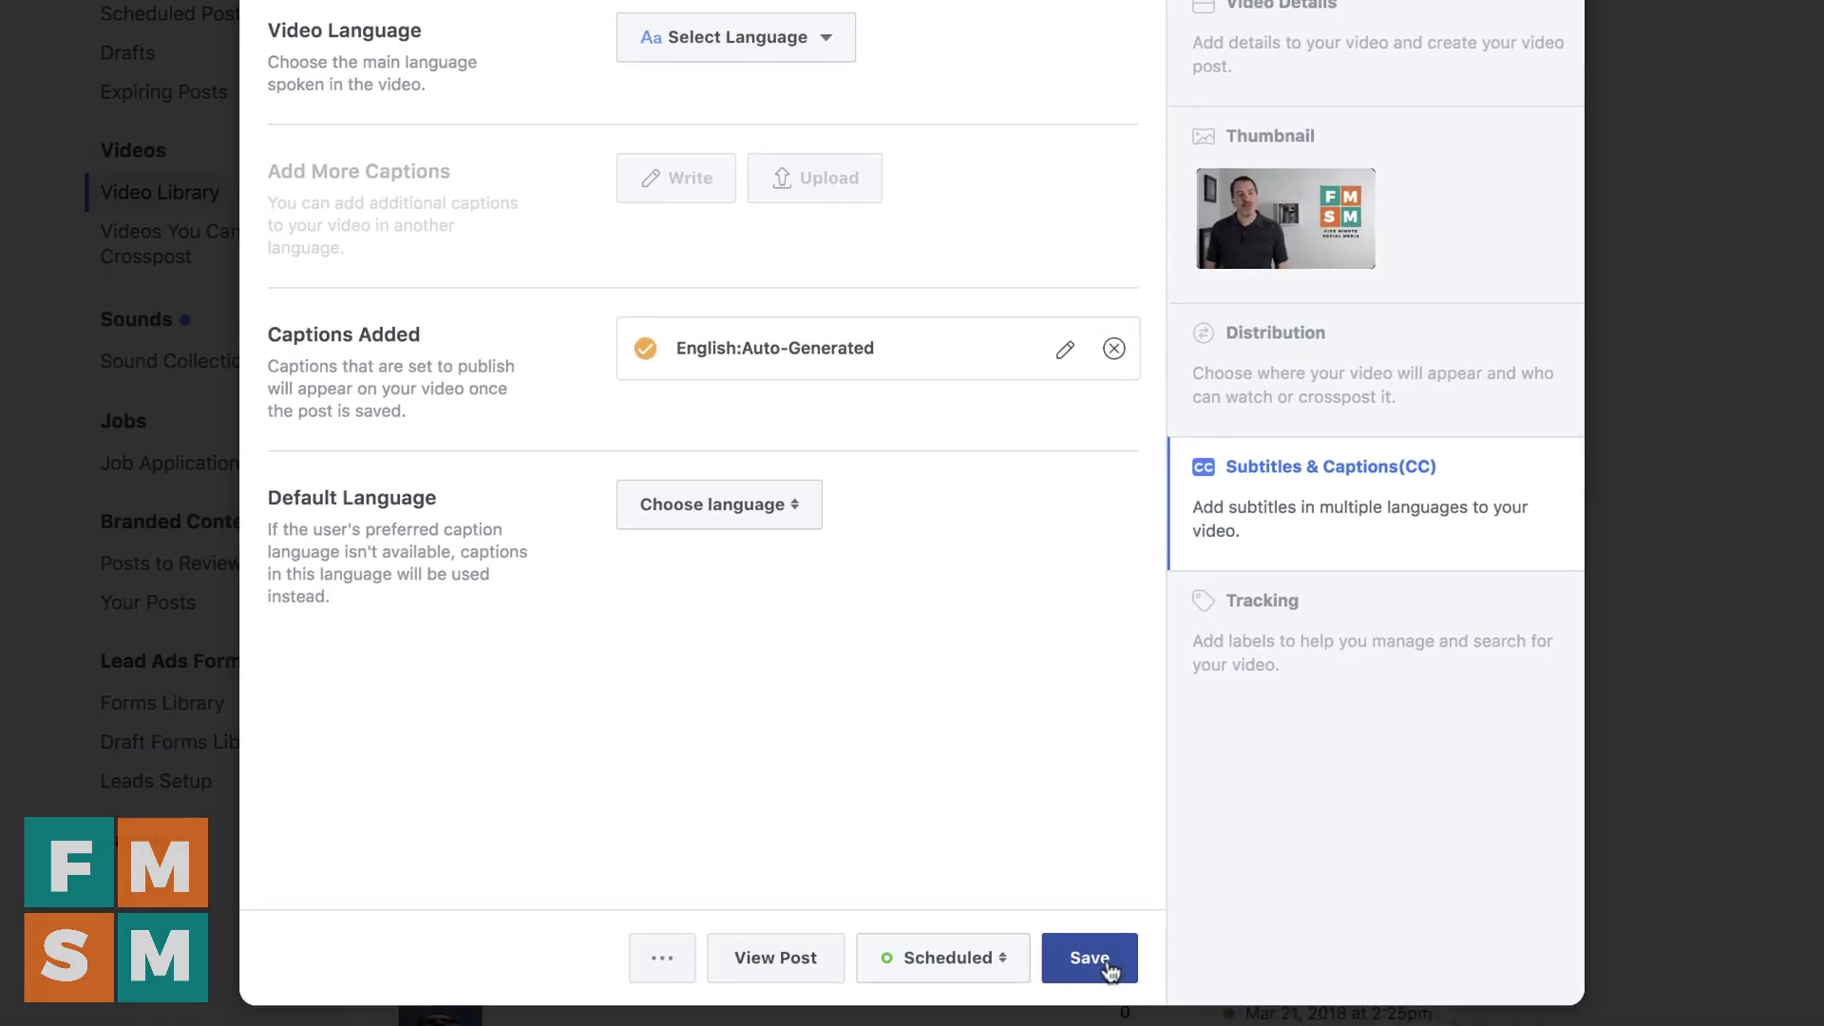
# - Save all video changes, then open the scheduled tips video post to preview it
pyautogui.click(1105, 984)
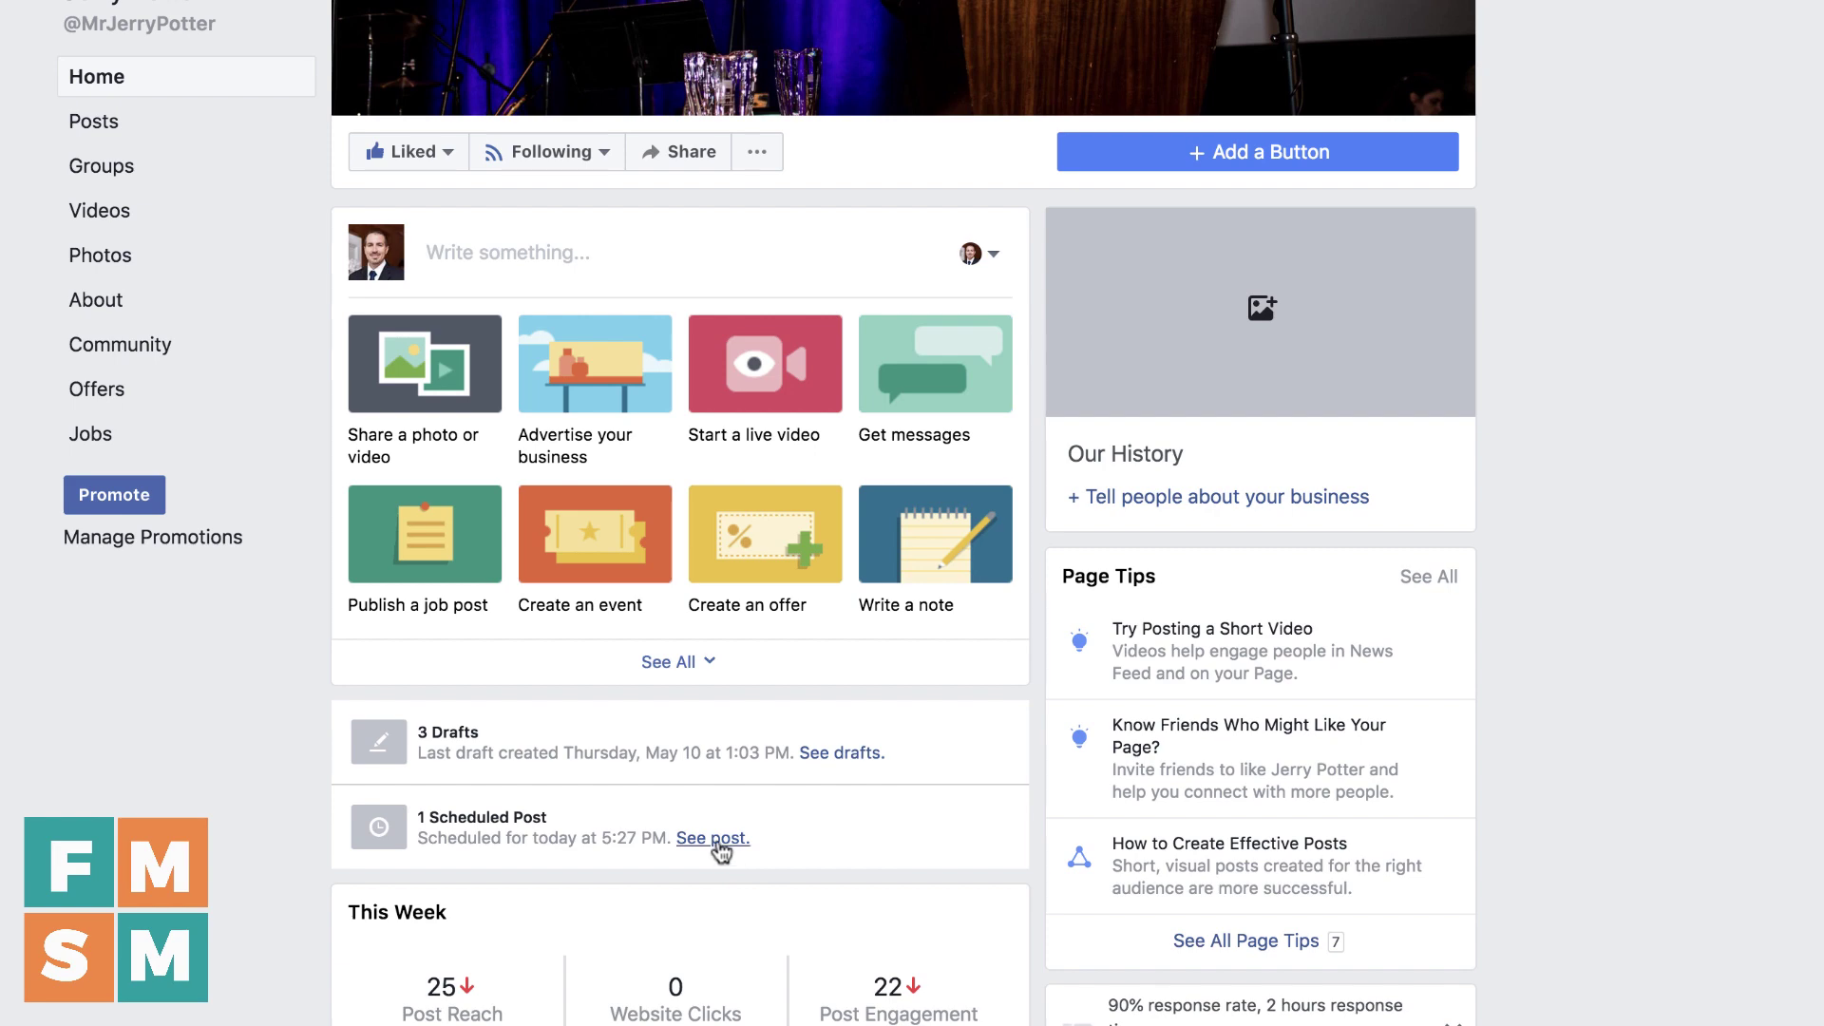
pyautogui.scroll(-4, 723, 853)
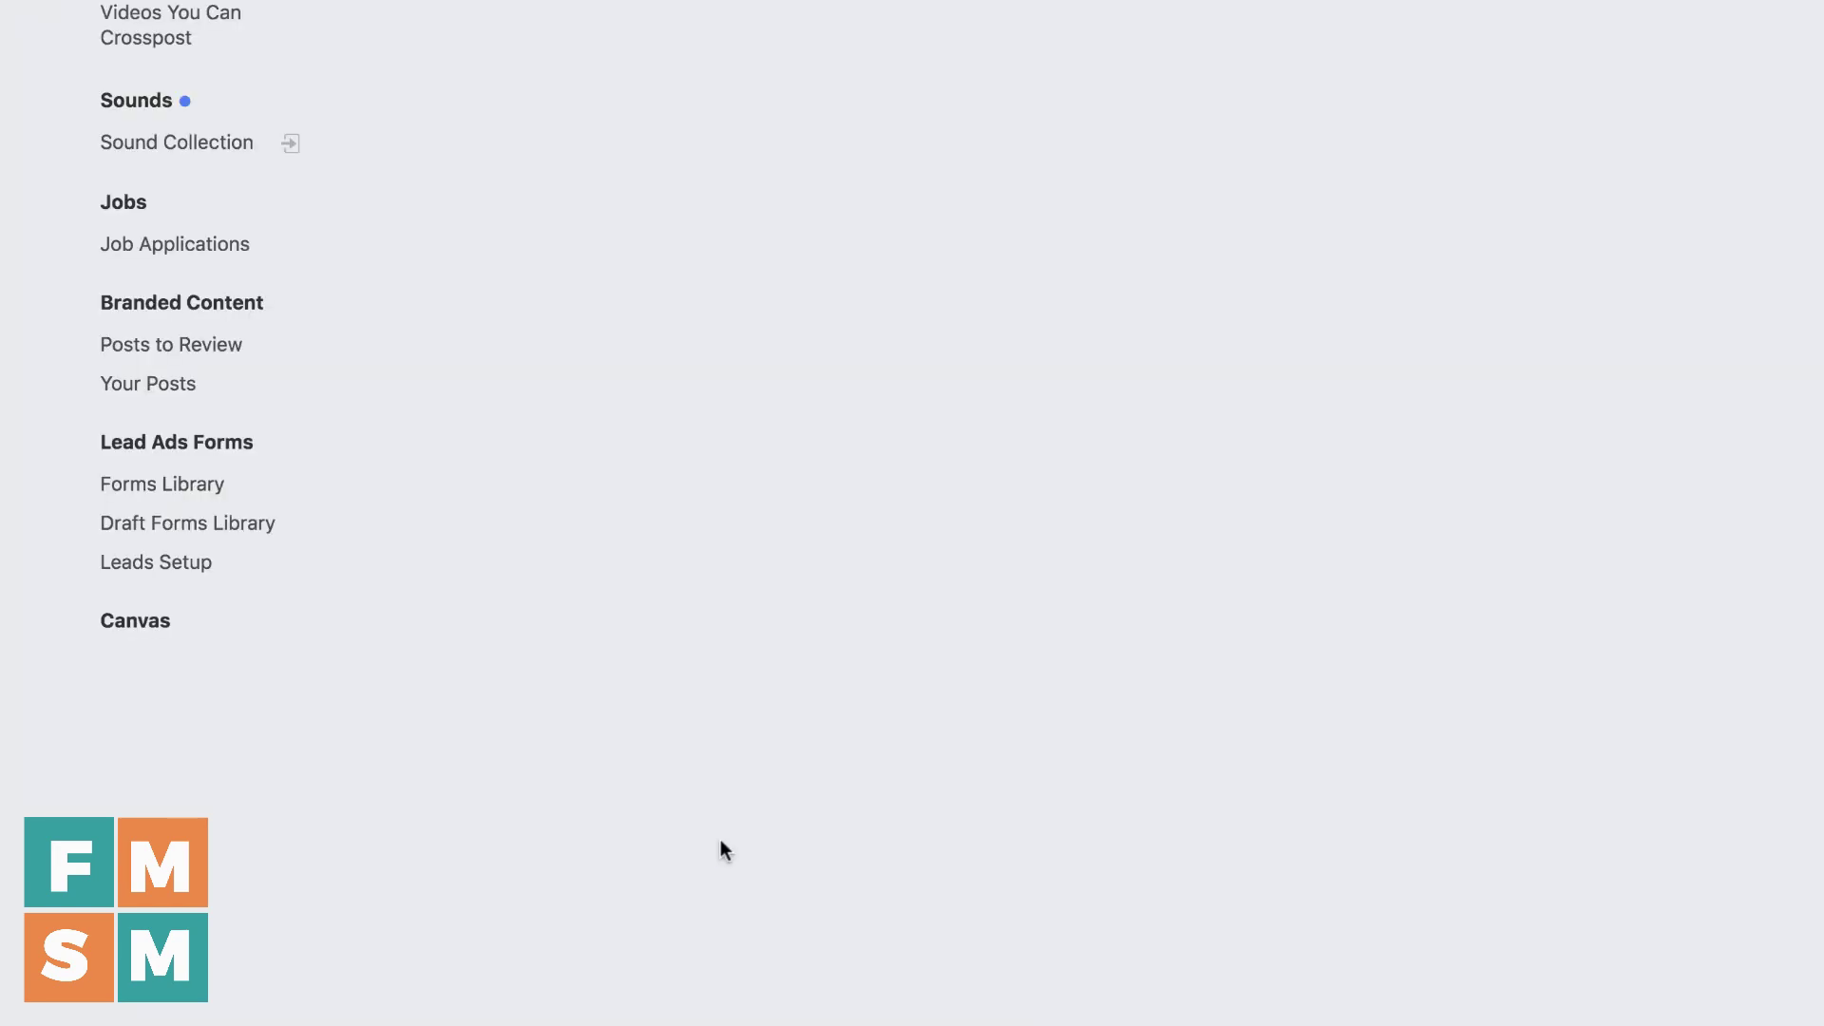
pyautogui.scroll(2, 720, 847)
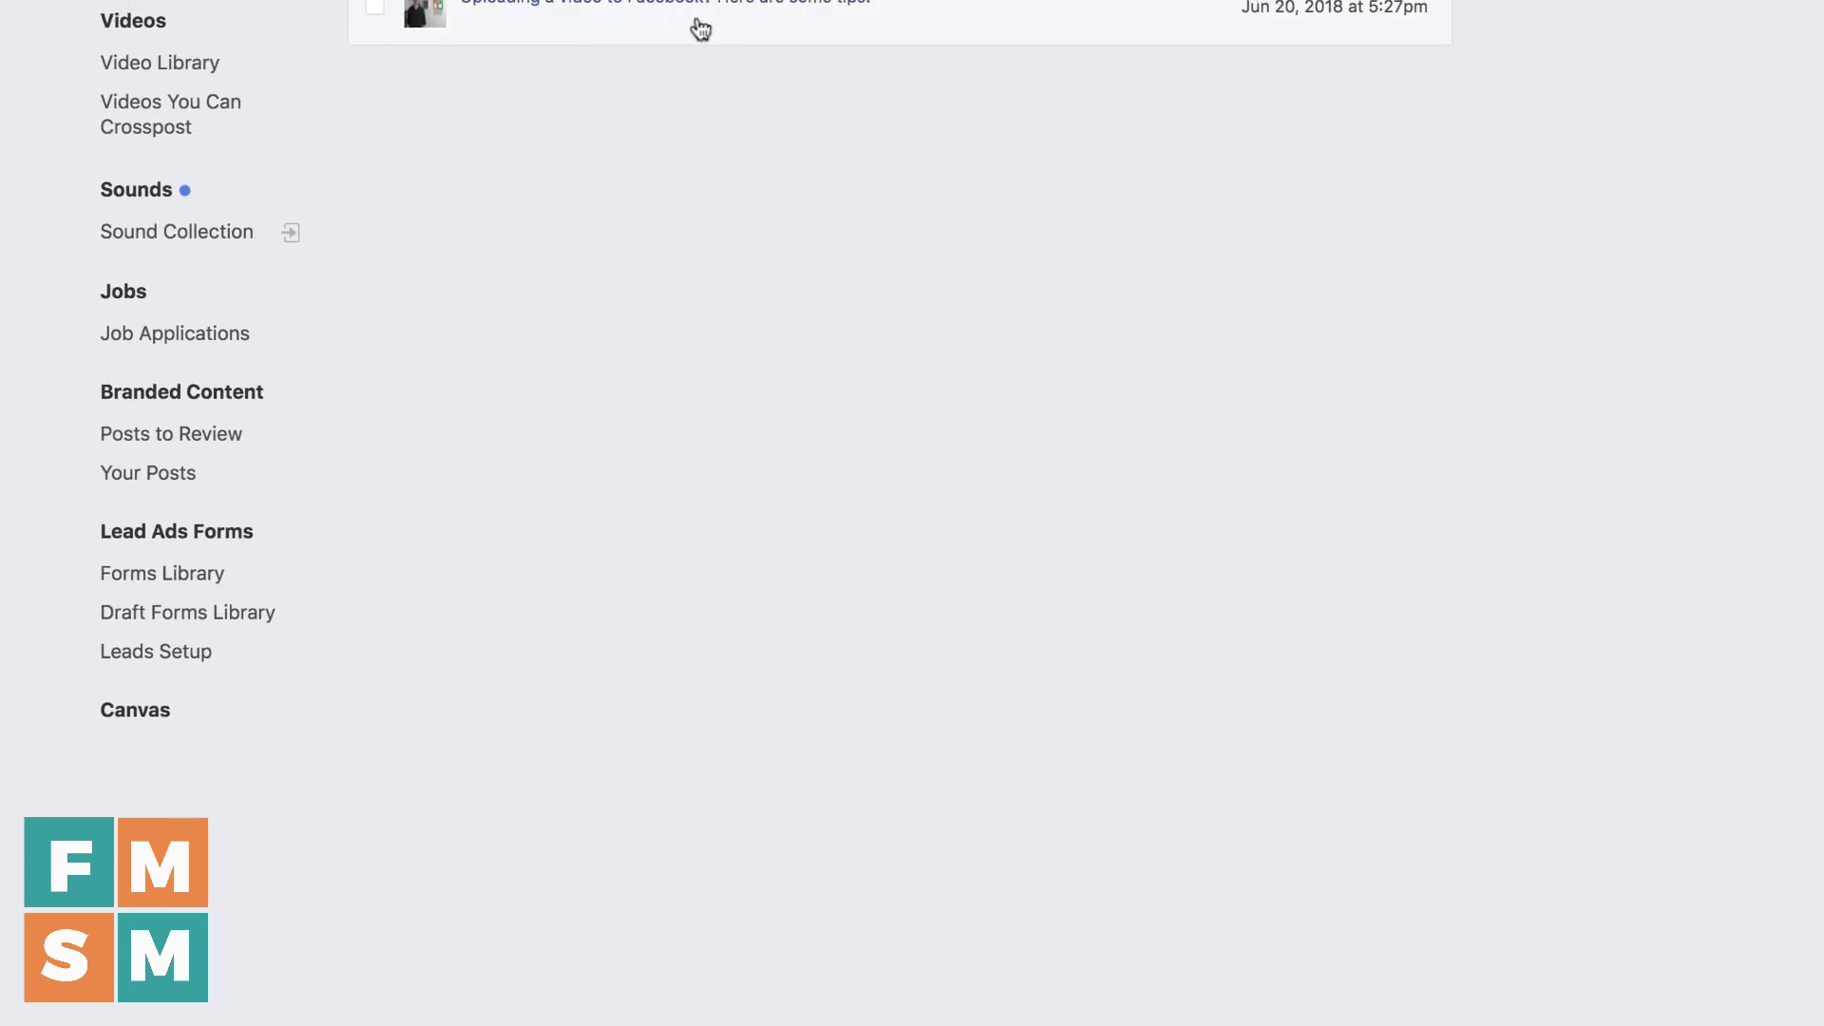
pyautogui.click(700, 29)
# - Scroll away from the post preview toward the mobile app's publishing options
pyautogui.scroll(-2, 697, 26)
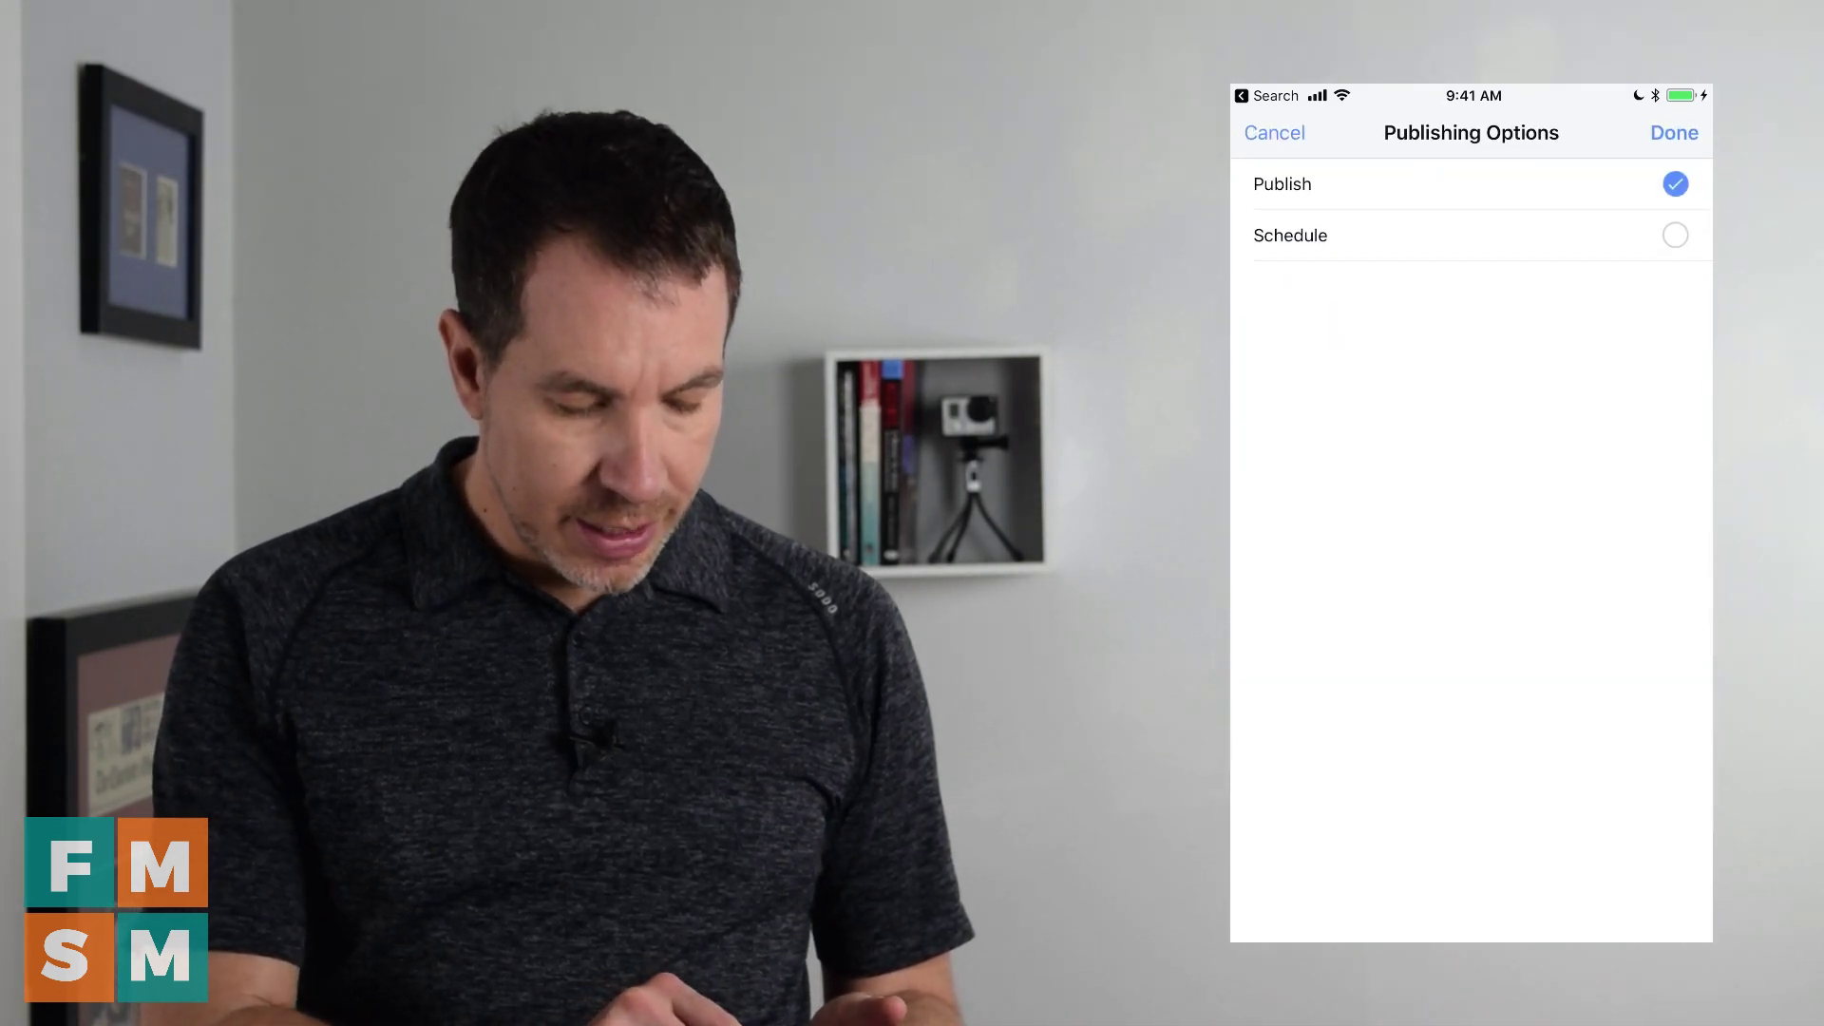
# - Switch the mobile post to Schedule, back to Publish, then finish with Done
pyautogui.click(1675, 235)
pyautogui.click(1676, 184)
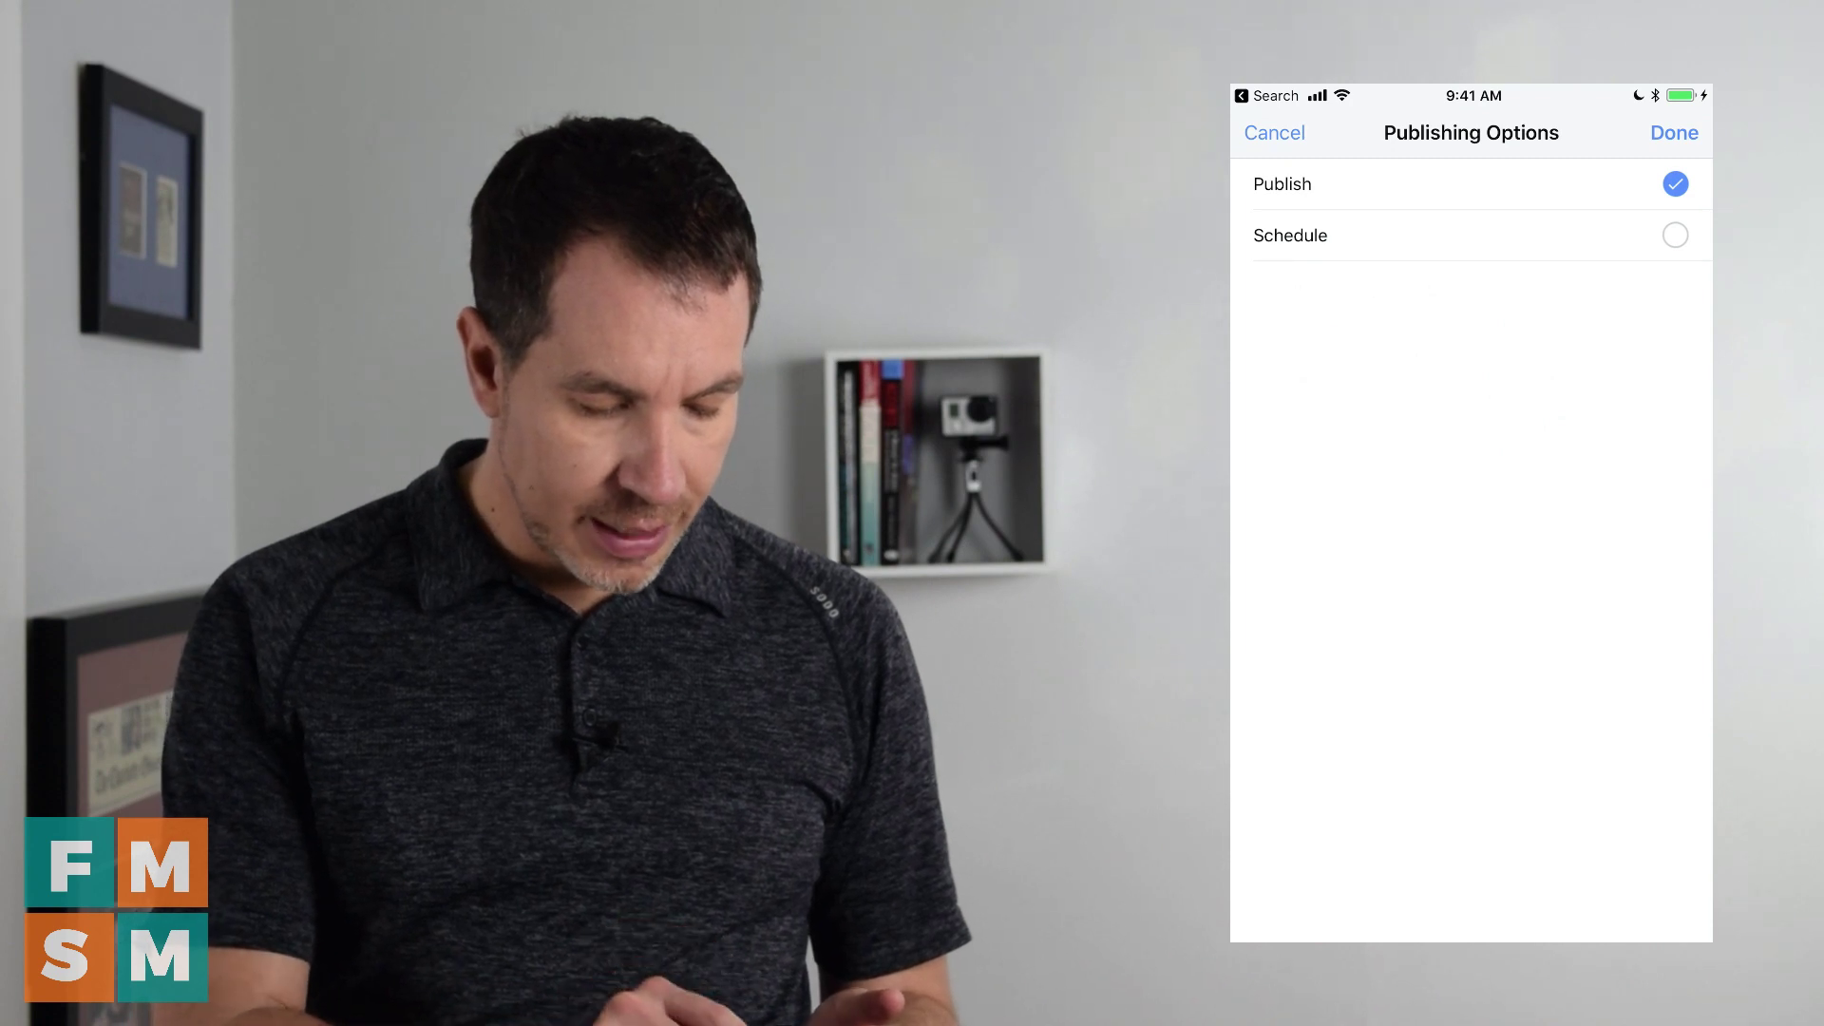
pyautogui.click(1674, 132)
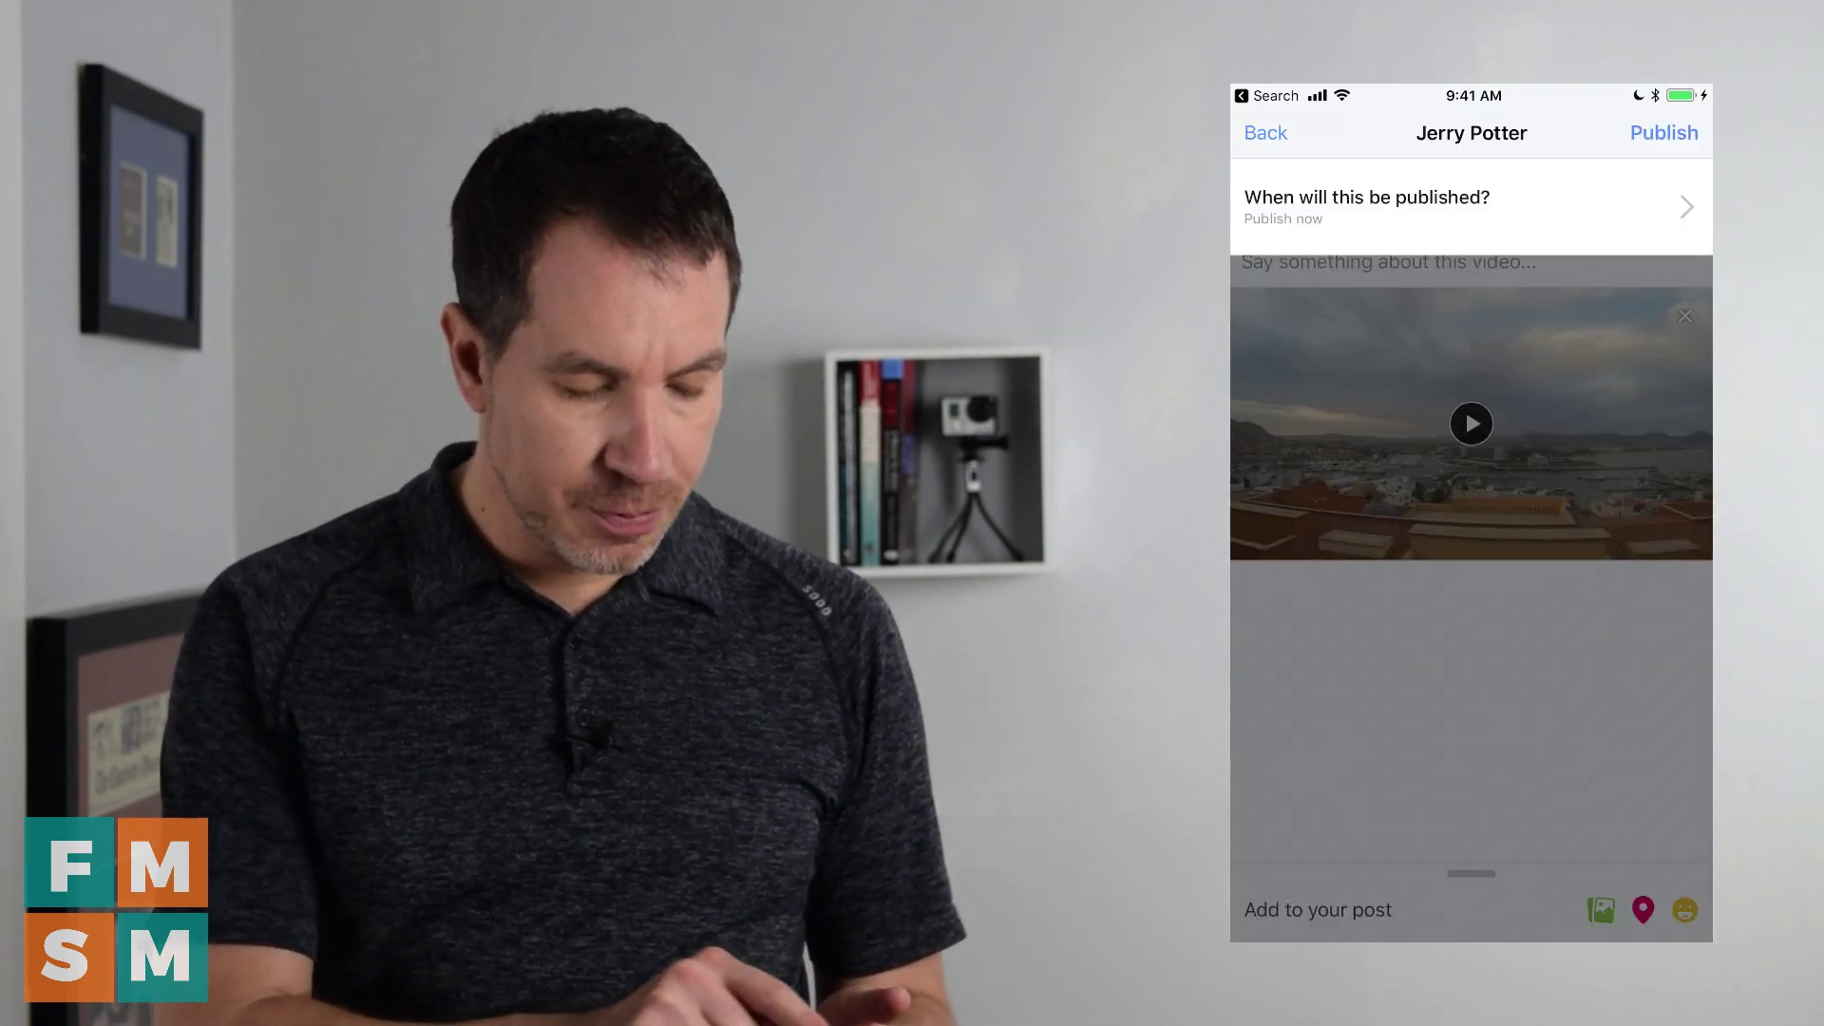